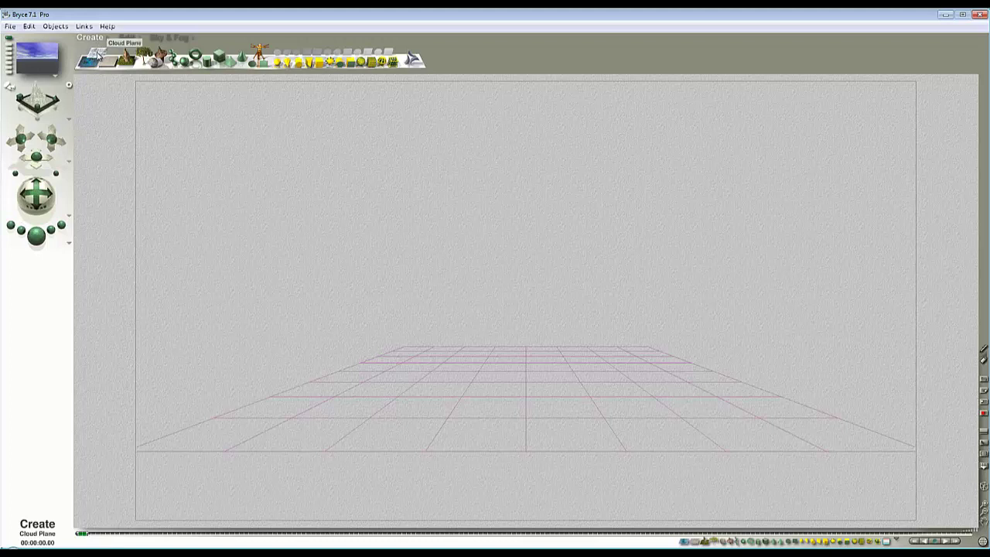
Step: Create a volume cloud plane and assign the slab to the dark brown Family 25
{"action": "left_click", "coordinate": [98, 54]}
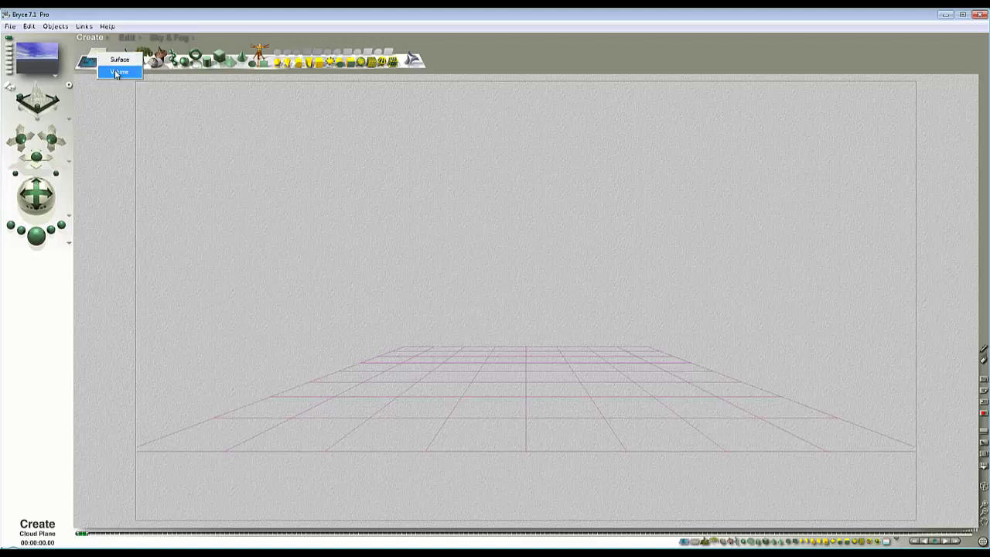
{"action": "left_click", "coordinate": [119, 71]}
{"action": "left_click", "coordinate": [599, 334]}
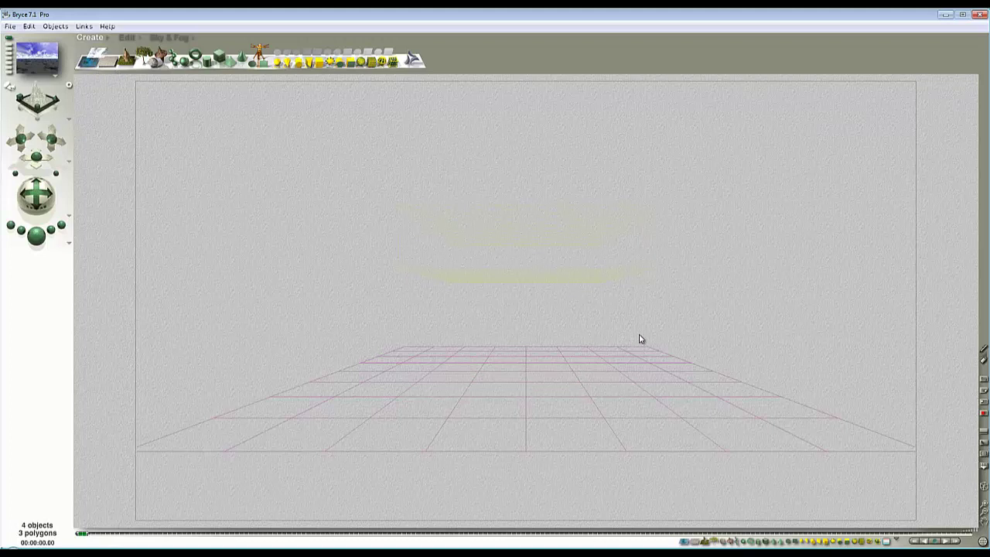
{"action": "left_click", "coordinate": [598, 222]}
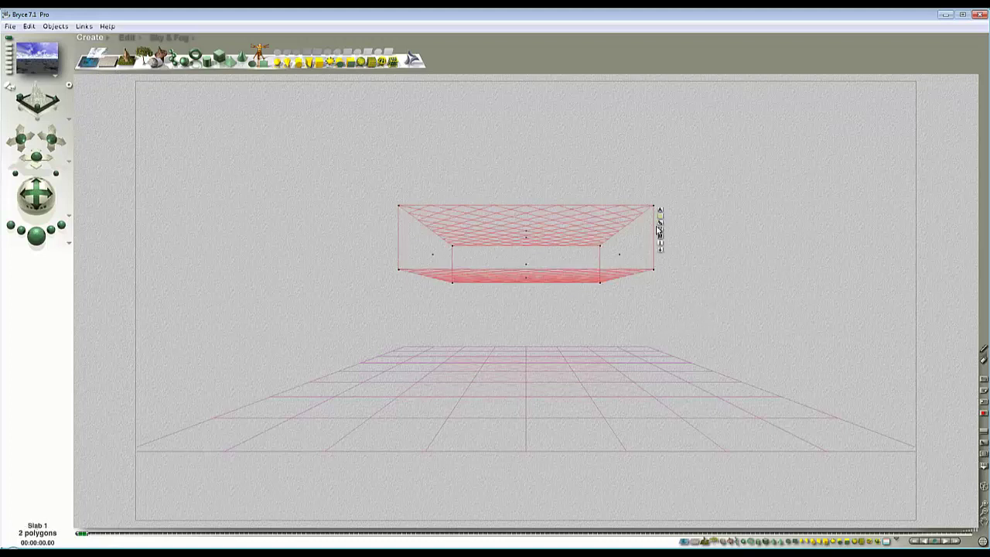
{"action": "left_click", "coordinate": [660, 217]}
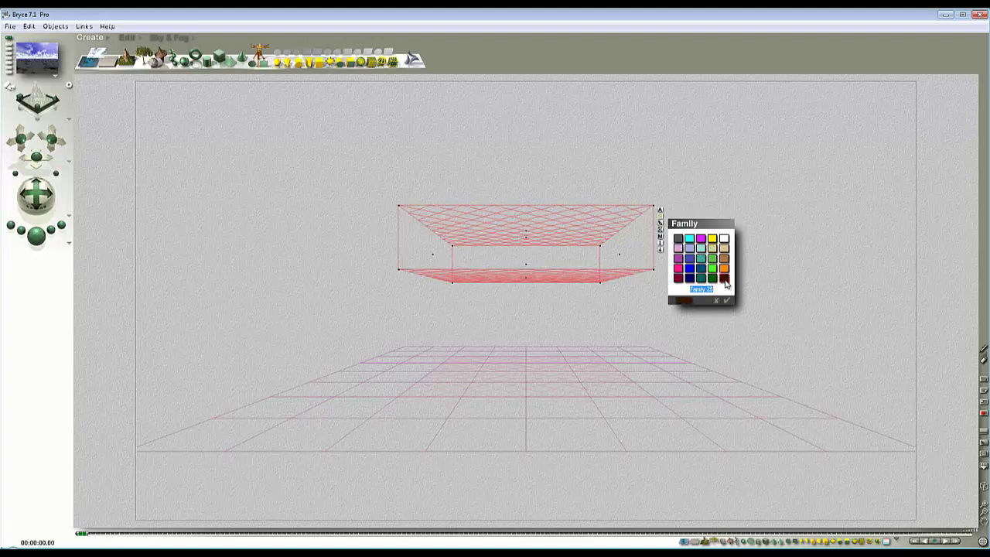
{"action": "left_click", "coordinate": [726, 300]}
{"action": "left_click", "coordinate": [729, 211]}
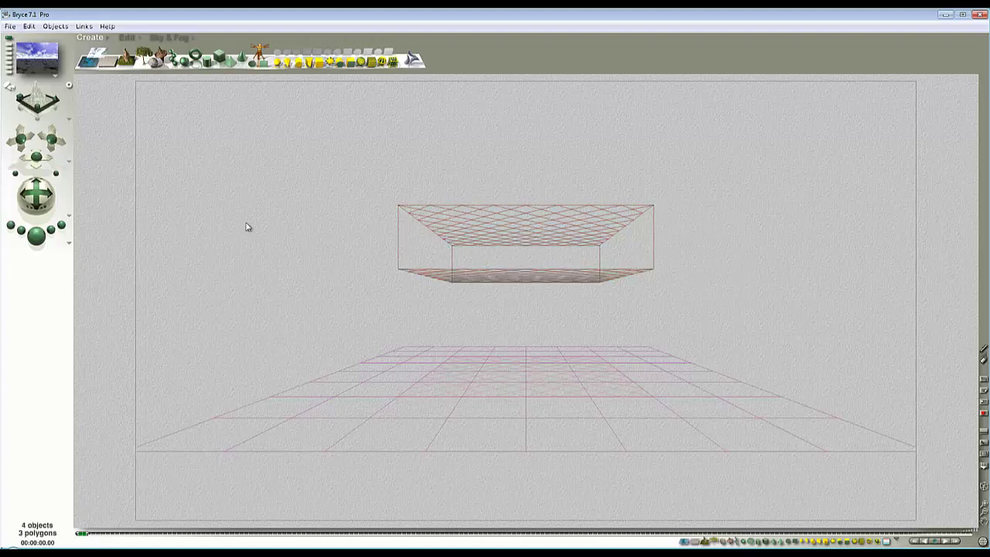
Step: Put the cloud slab's material into volume mode and set its diffuse color to white, RGB 255, 255, 255
{"action": "left_click", "coordinate": [596, 283]}
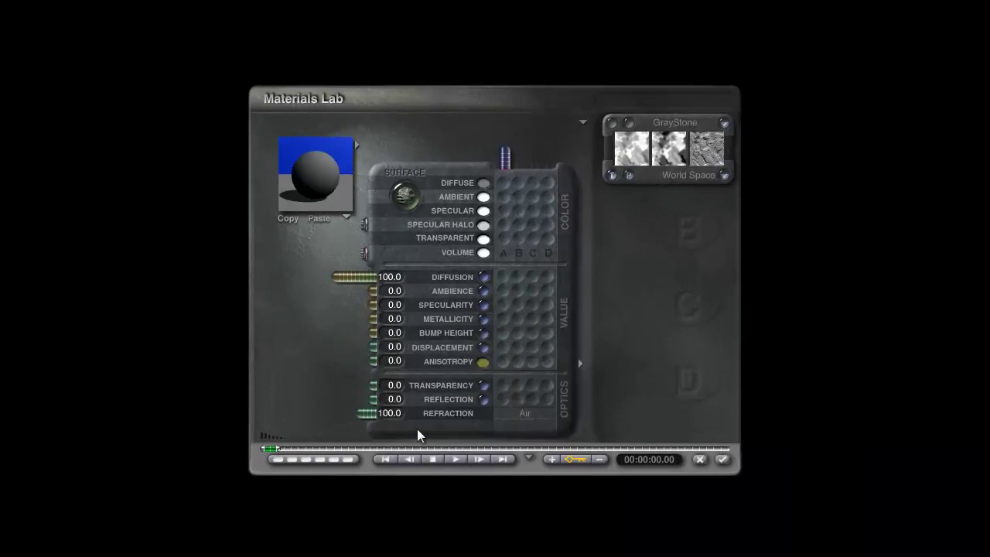
{"action": "left_click", "coordinate": [406, 196]}
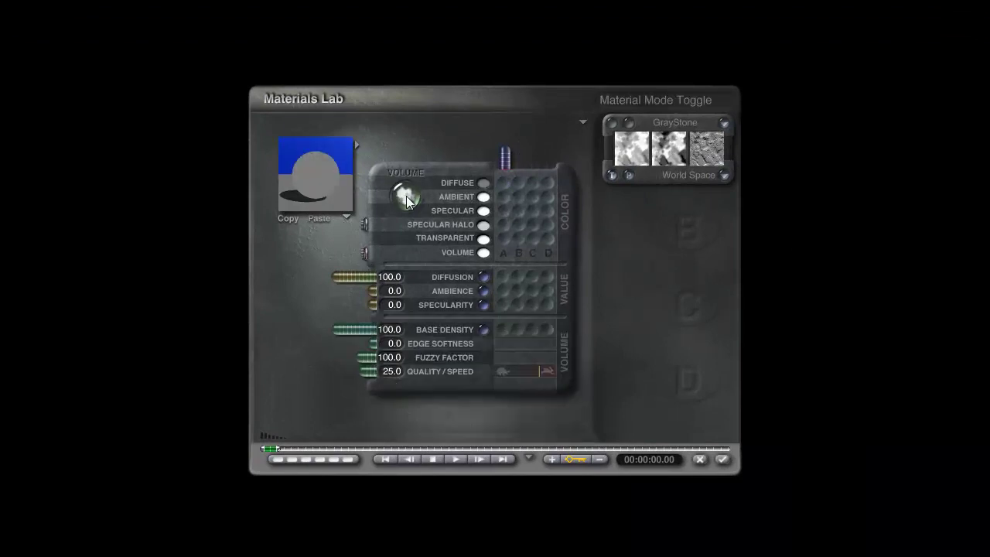
{"action": "left_click", "coordinate": [484, 183]}
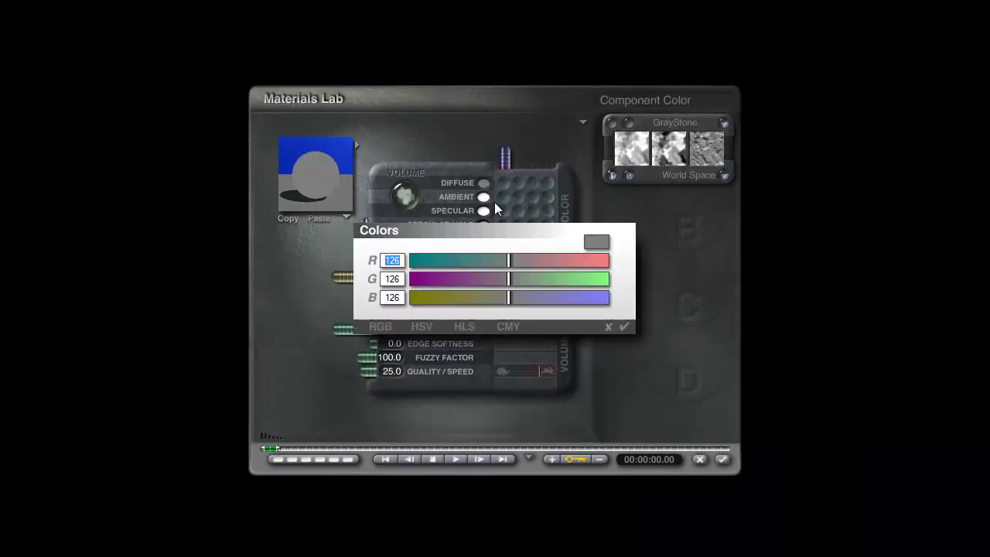
{"action": "left_click", "coordinate": [604, 260]}
{"action": "left_click", "coordinate": [605, 278]}
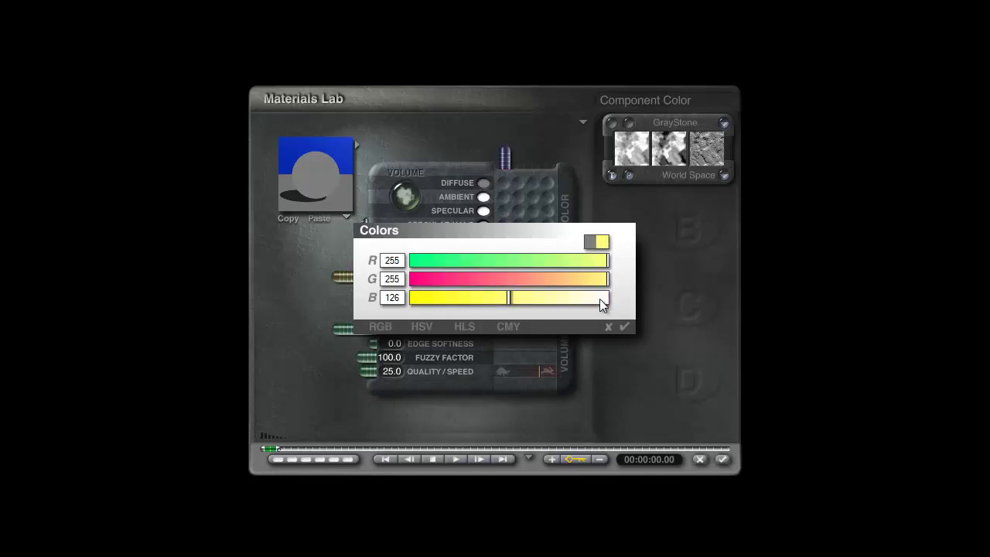
{"action": "left_click", "coordinate": [605, 297]}
{"action": "left_click", "coordinate": [625, 325]}
Step: Set the volume material's Diffusion to 0 with Light Sensitive shading, and render the scene
{"action": "left_click_drag", "start_coordinate": [373, 277], "coordinate": [433, 278]}
{"action": "left_click", "coordinate": [583, 123]}
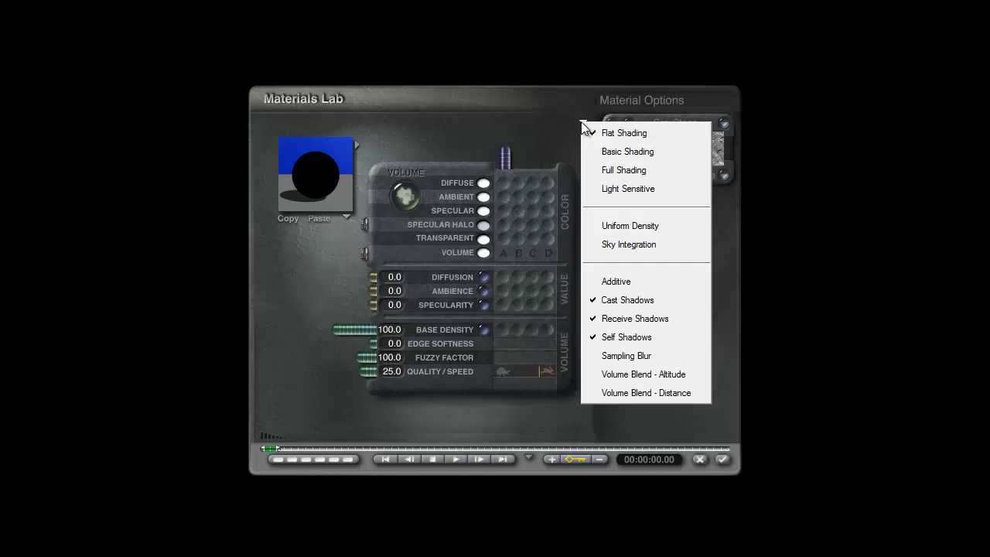
{"action": "left_click", "coordinate": [628, 190]}
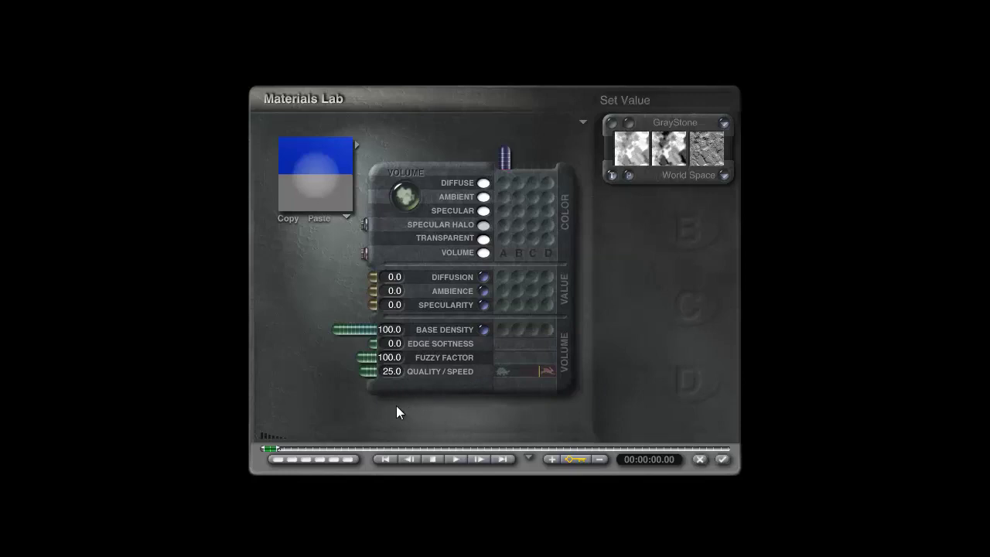
{"action": "left_click", "coordinate": [722, 459]}
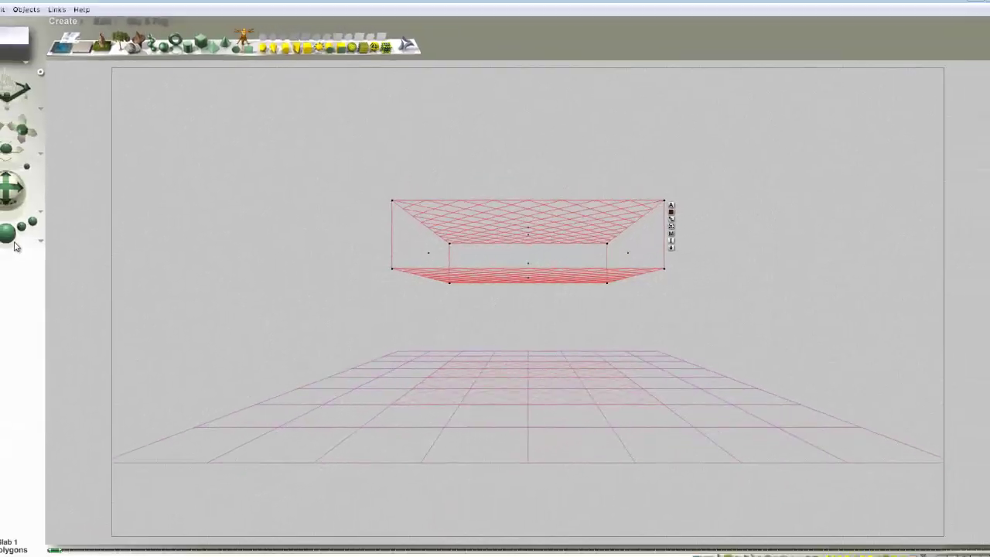
{"action": "left_click", "coordinate": [13, 235]}
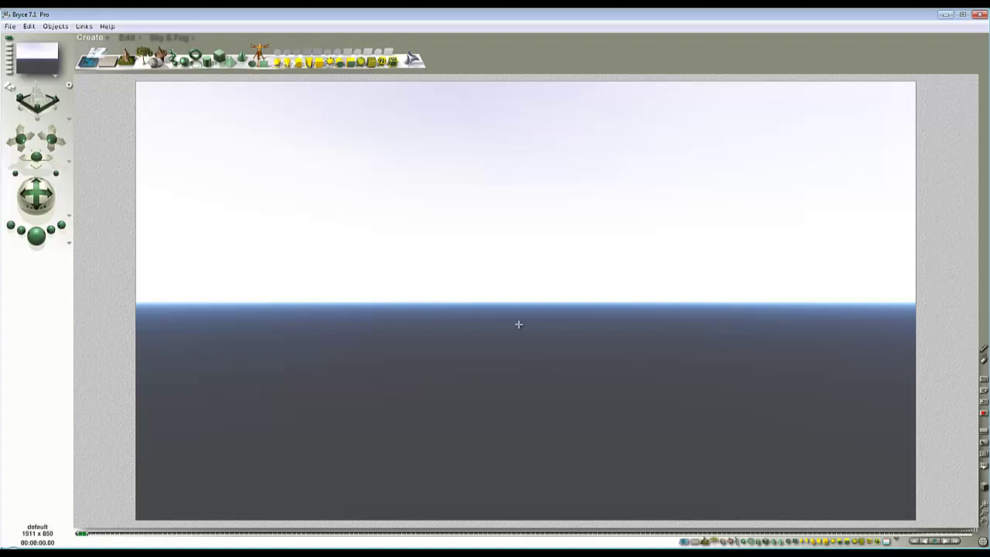
Step: Disable the sun light in the Sky Lab, with its preview set to Render in Scene, and rerender the scene
{"action": "left_click", "coordinate": [173, 39]}
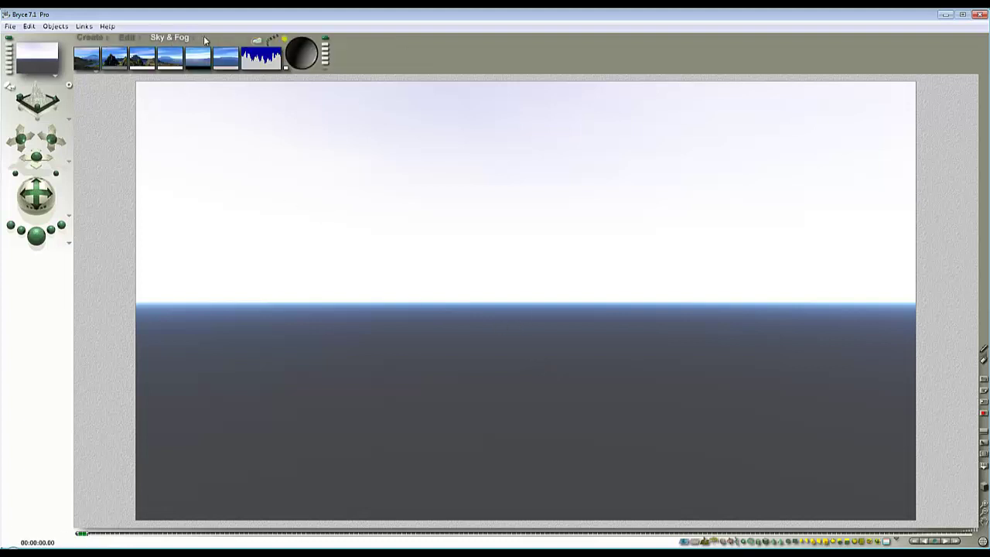
{"action": "left_click", "coordinate": [255, 39]}
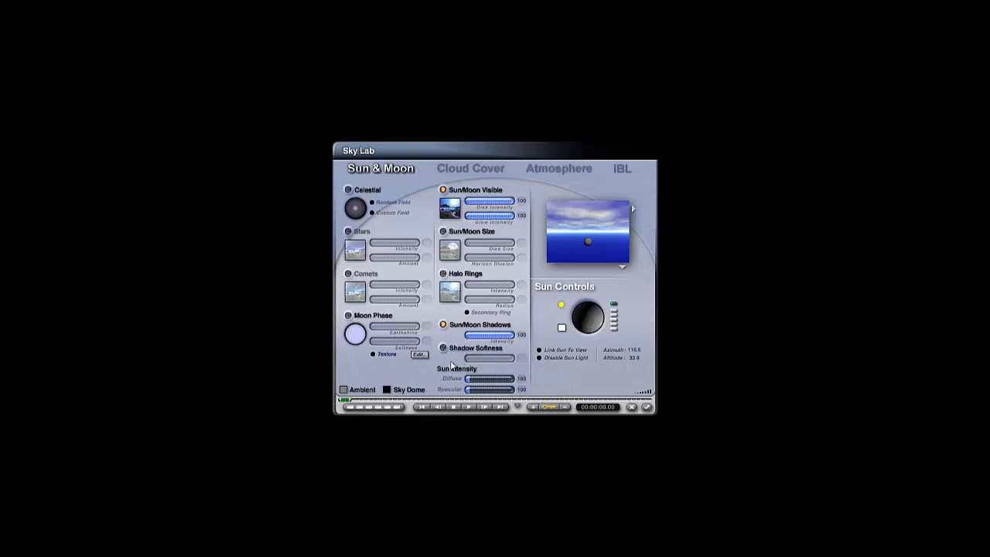
{"action": "left_click", "coordinate": [622, 268]}
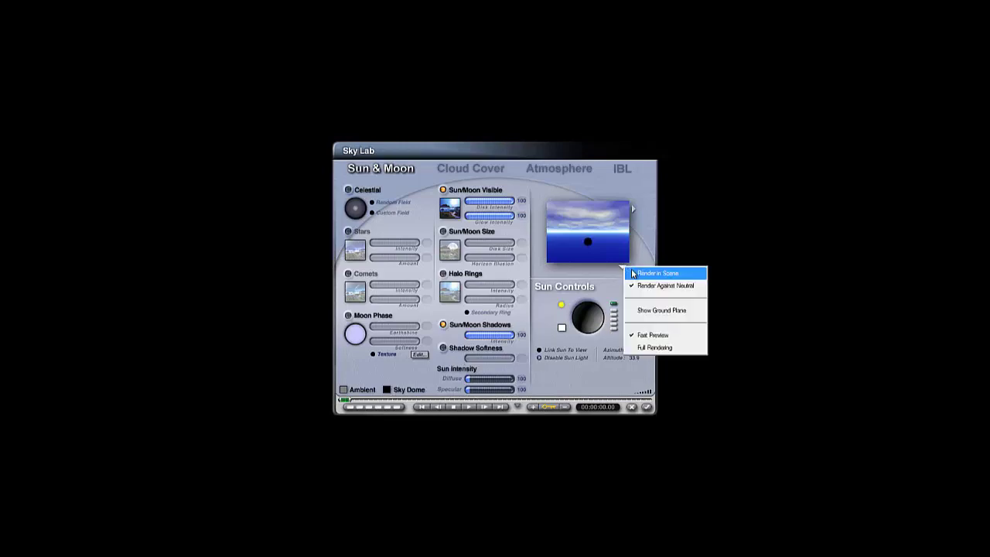
{"action": "left_click", "coordinate": [632, 273]}
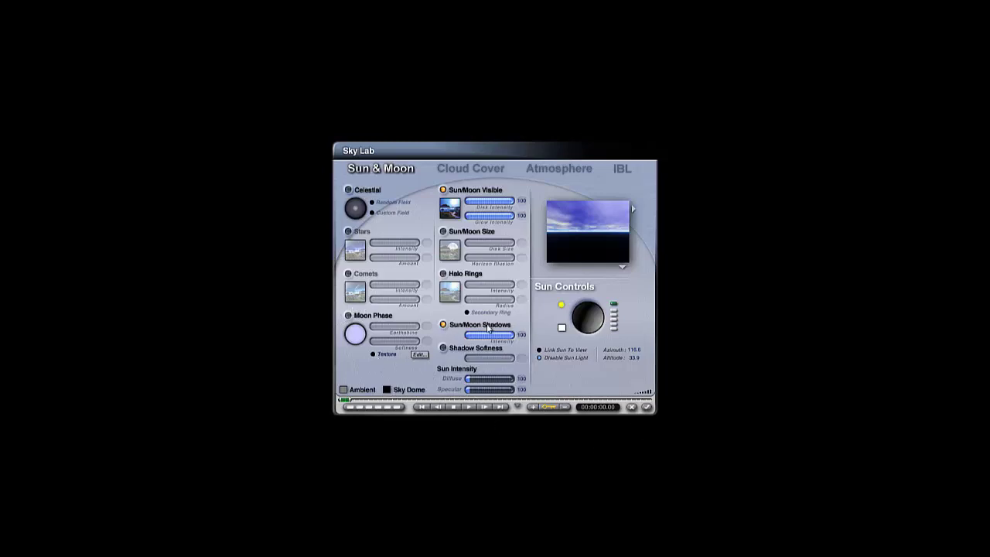
{"action": "left_click", "coordinate": [648, 409]}
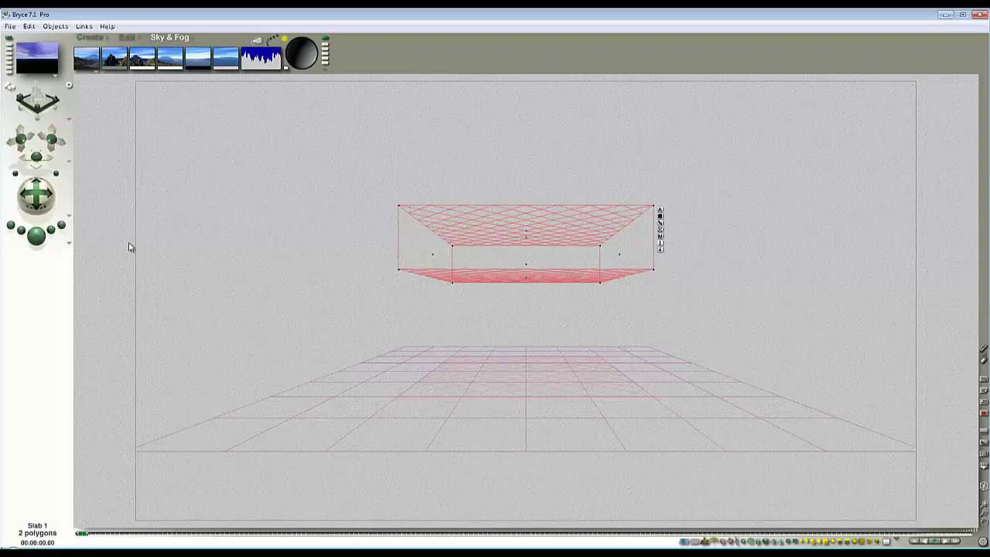
{"action": "left_click", "coordinate": [36, 235]}
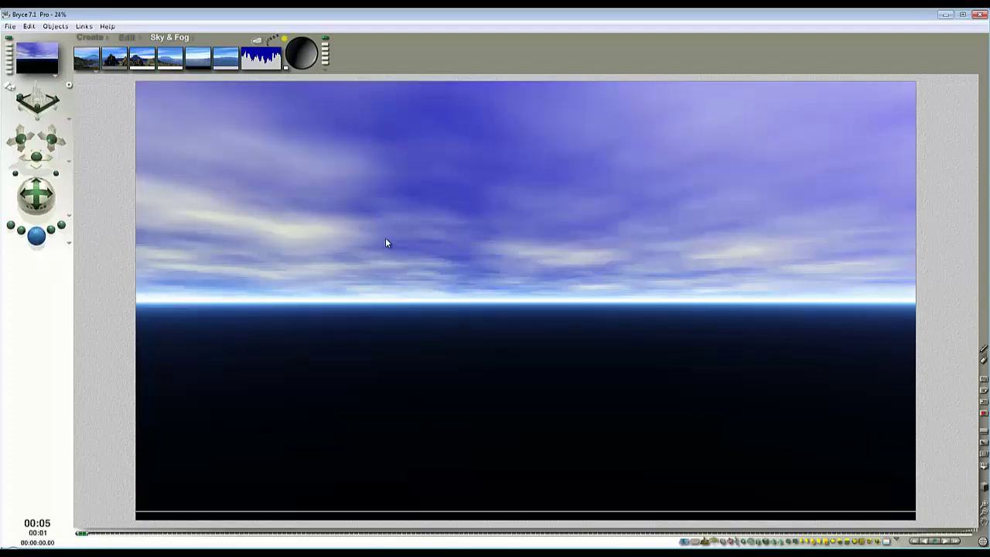
Step: Add a radial light and move it up into the right half of the cloud slab
{"action": "left_click", "coordinate": [89, 38]}
{"action": "left_click", "coordinate": [282, 62]}
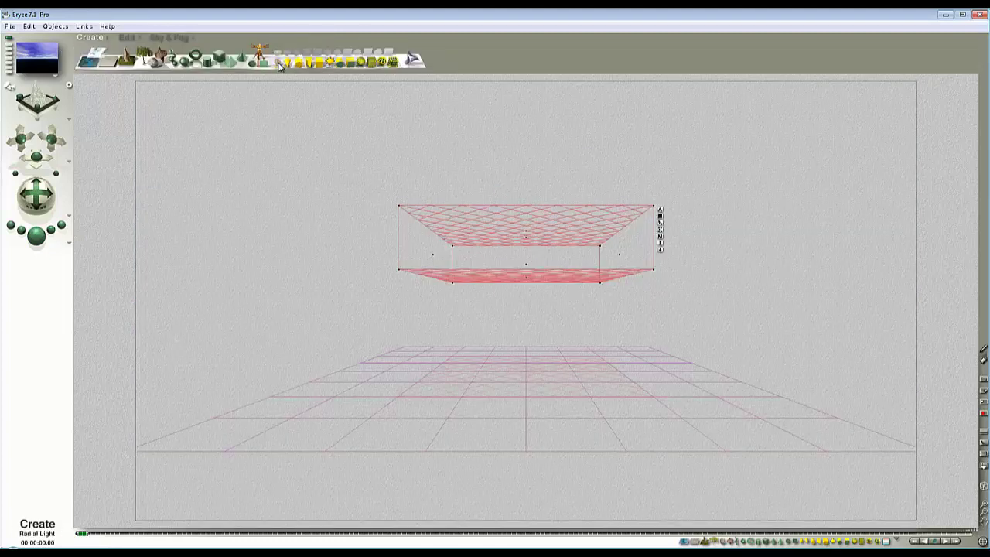
{"action": "left_click_drag", "start_coordinate": [532, 317], "coordinate": [588, 265]}
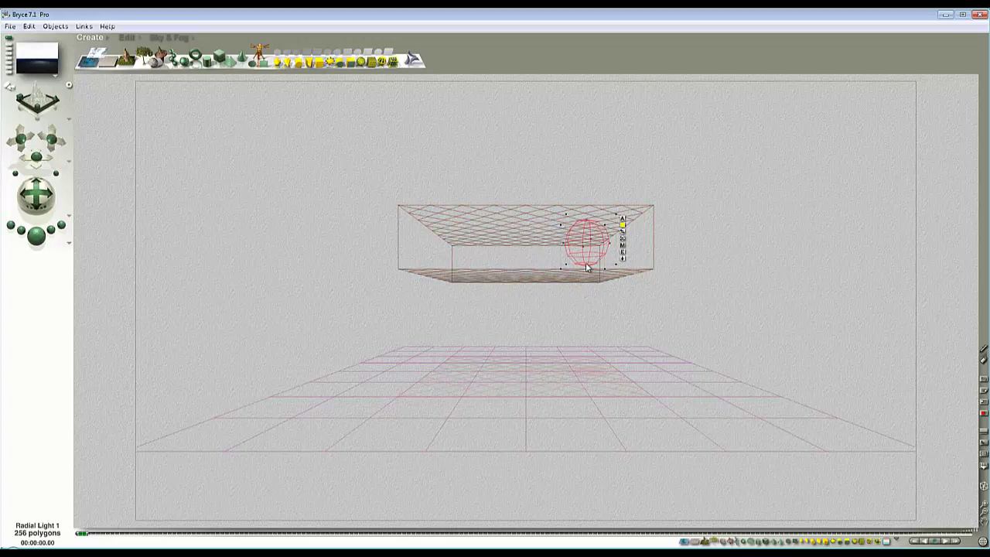
Step: Increase the radial light's Ranged falloff distance in the Light Lab and test-render the scene
{"action": "left_click", "coordinate": [42, 240]}
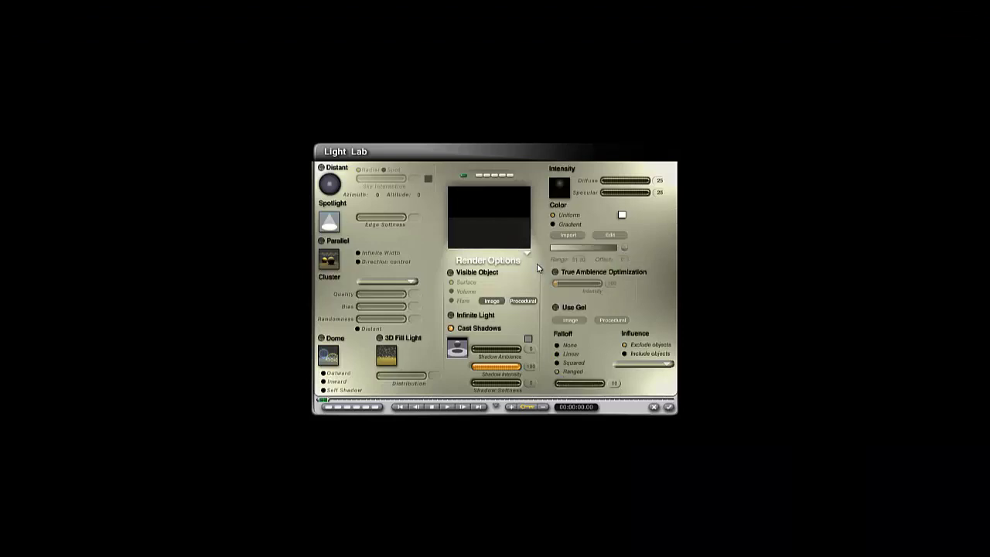
{"action": "left_click", "coordinate": [614, 384]}
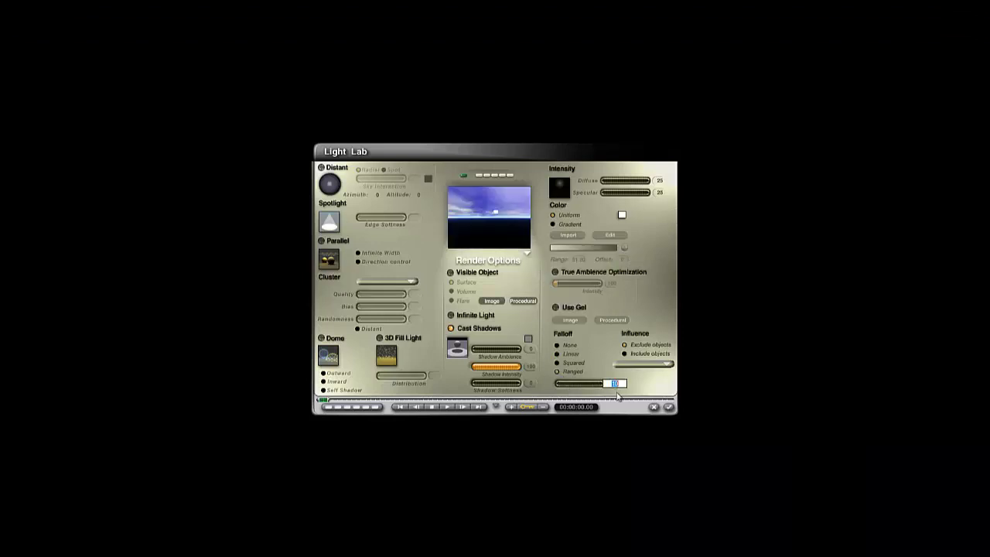
{"action": "type", "text": "100"}
{"action": "key", "text": "Return"}
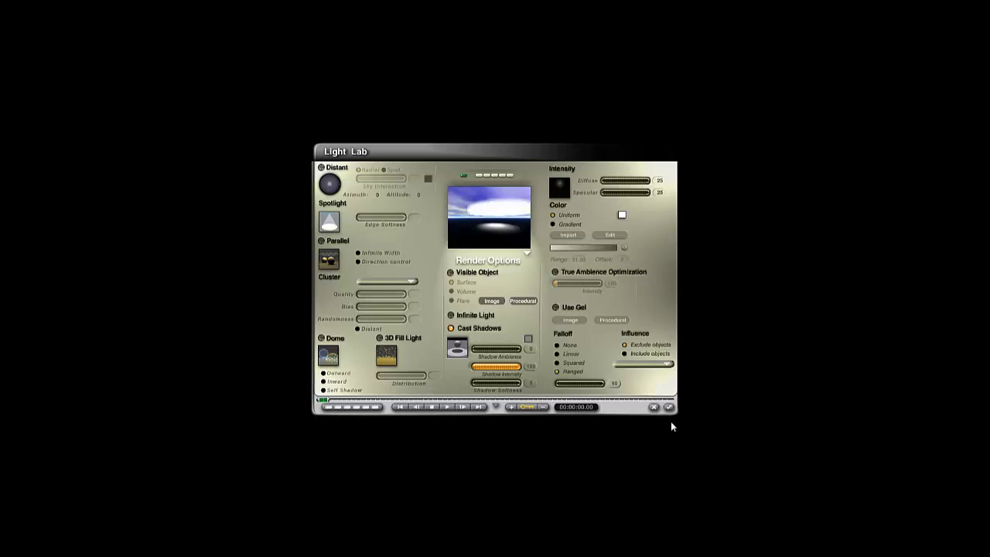
{"action": "left_click", "coordinate": [668, 407]}
{"action": "left_click", "coordinate": [35, 242]}
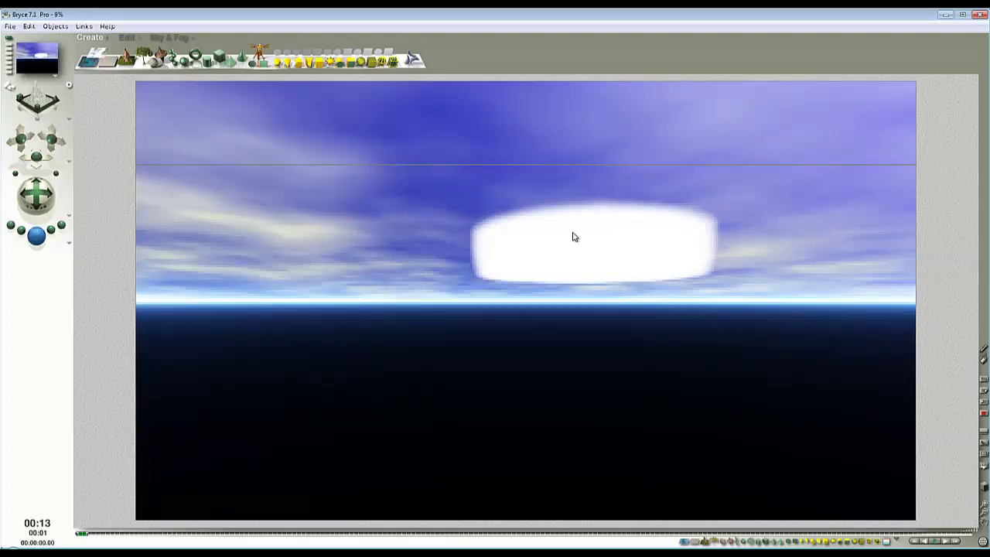
{"action": "left_click", "coordinate": [528, 215]}
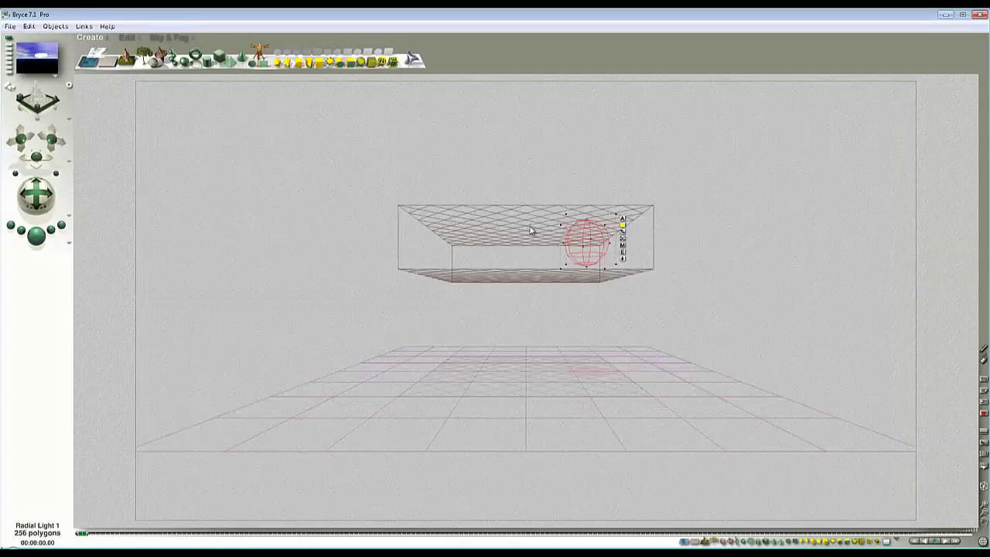
Step: Stretch the cloud slab upward so it rises well above the radial light, and render the scene
{"action": "left_click", "coordinate": [523, 220]}
{"action": "left_click_drag", "start_coordinate": [525, 238], "coordinate": [570, 214]}
{"action": "left_click", "coordinate": [40, 243]}
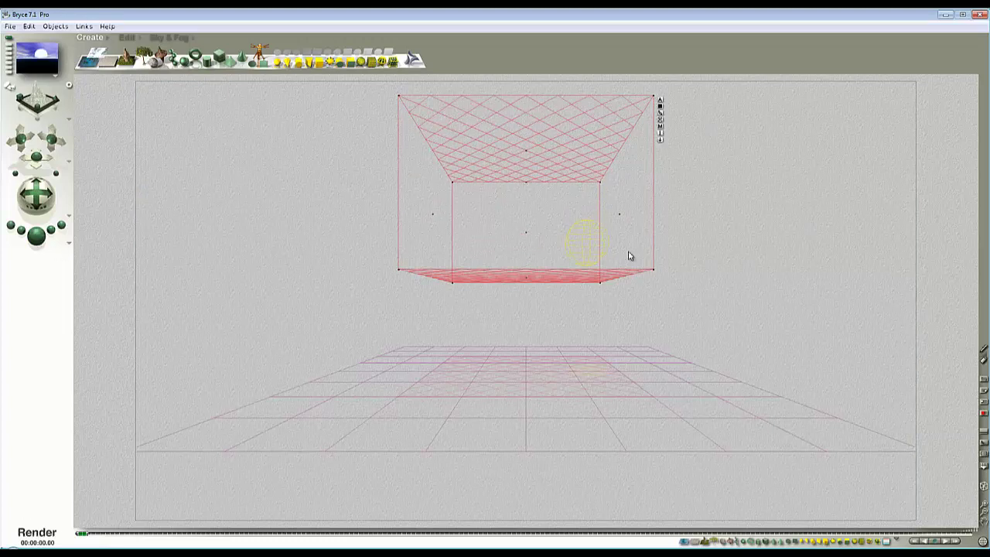
Step: Change the radial light's uniform color to orange in the Light Lab
{"action": "left_click", "coordinate": [569, 253]}
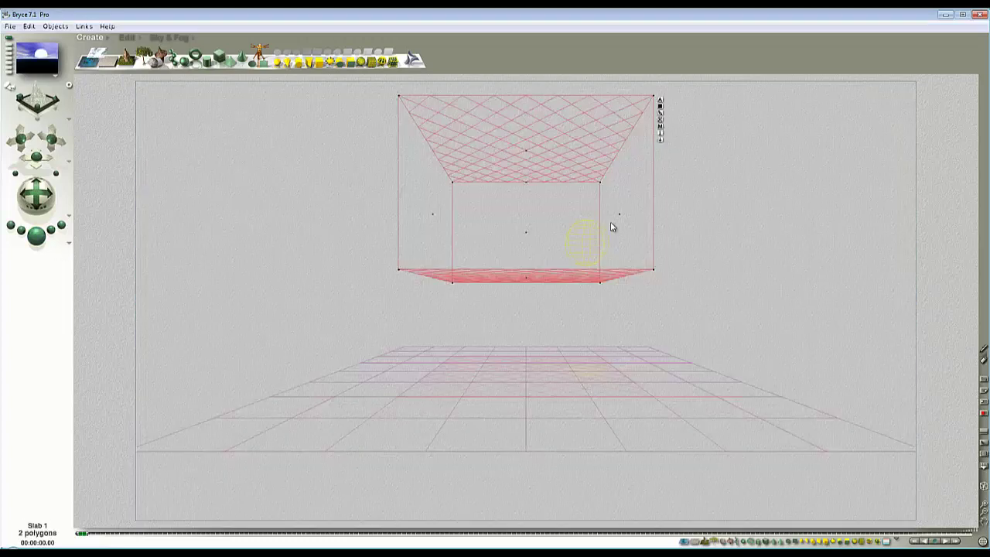
{"action": "right_click", "coordinate": [602, 240]}
{"action": "left_click", "coordinate": [622, 241]}
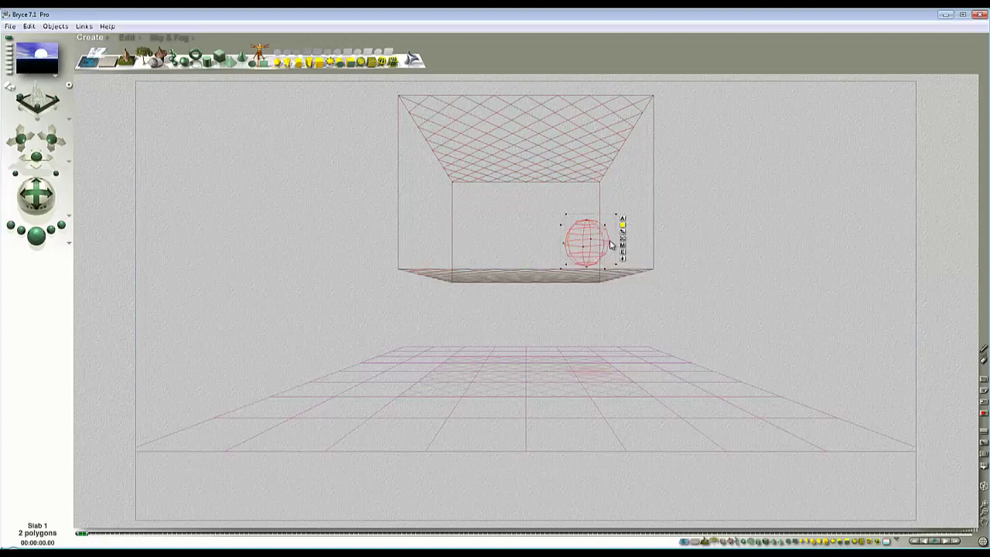
{"action": "left_click", "coordinate": [625, 255]}
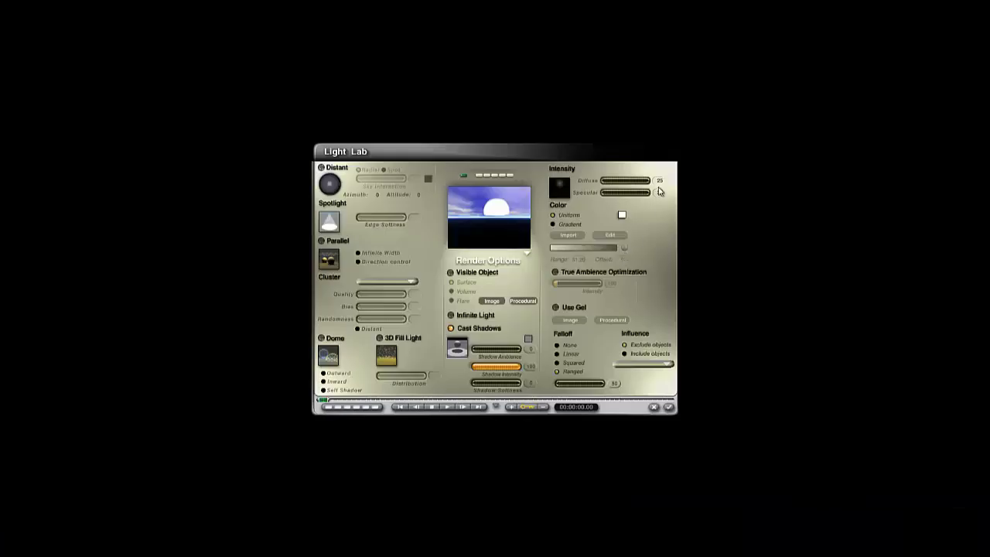
{"action": "left_click", "coordinate": [622, 216]}
{"action": "left_click", "coordinate": [658, 262]}
{"action": "left_click", "coordinate": [623, 215]}
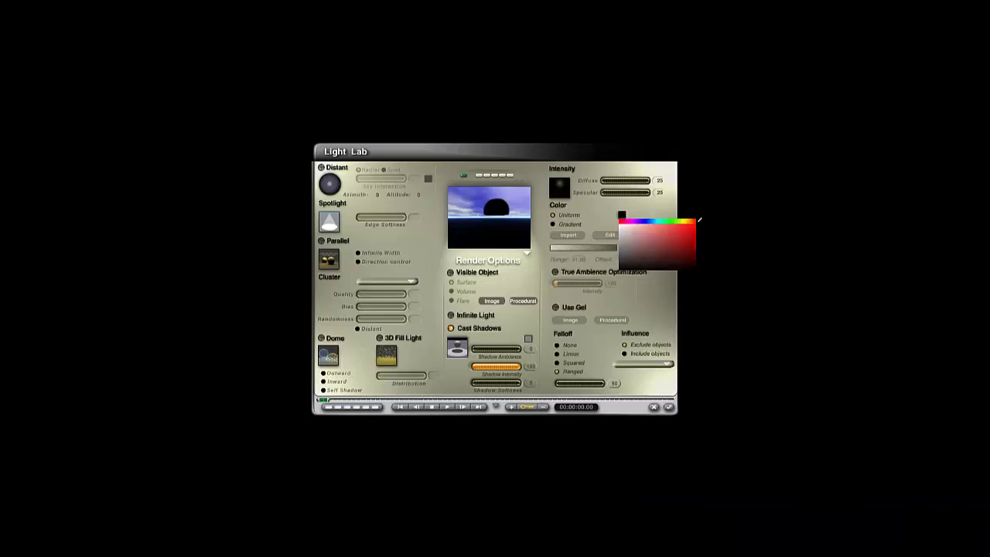
{"action": "left_click", "coordinate": [629, 223]}
{"action": "left_click", "coordinate": [670, 408]}
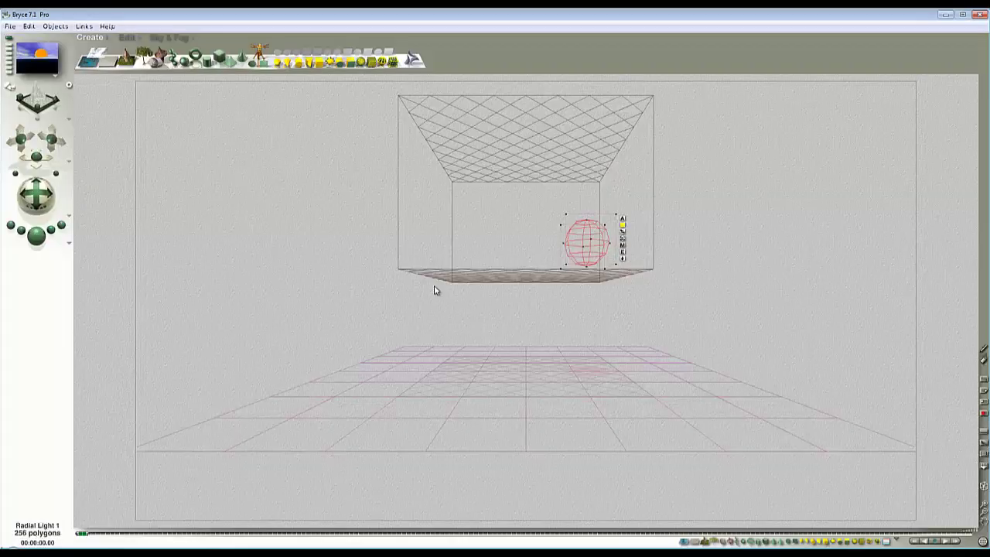
Step: Duplicate the orange radial light, move the copy into the slab's left half, and test-render the scene
{"action": "key", "text": "ctrl+d"}
{"action": "left_click_drag", "start_coordinate": [584, 245], "coordinate": [472, 235]}
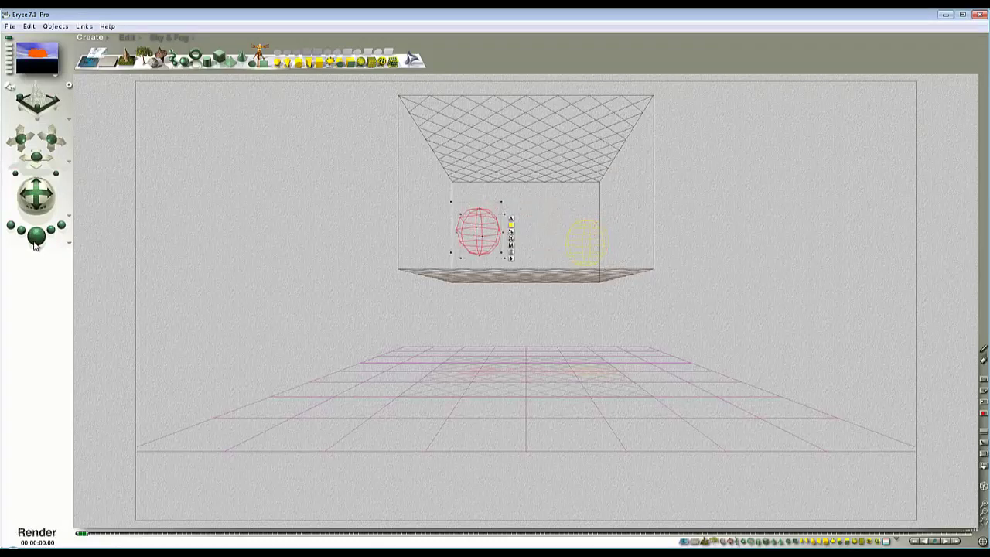
{"action": "left_click", "coordinate": [35, 236]}
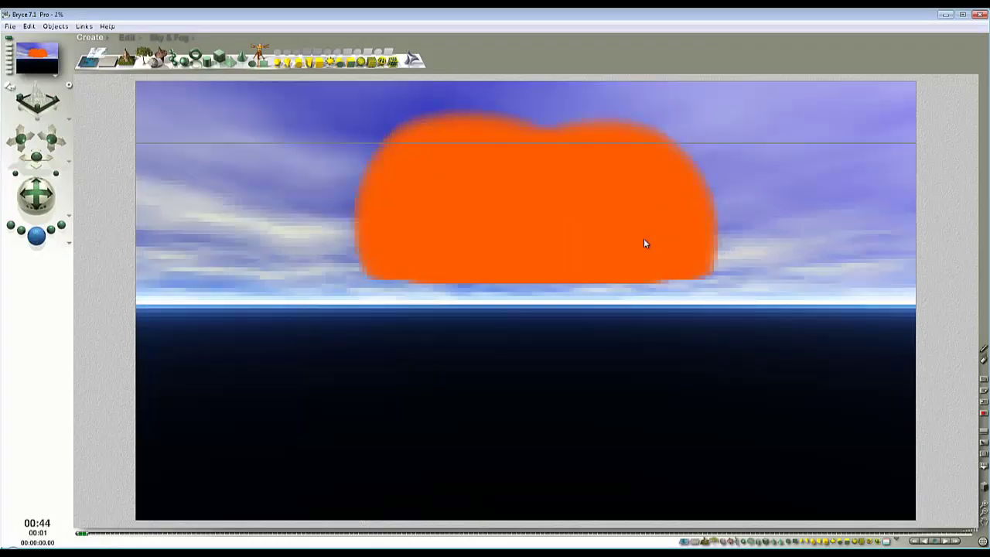
{"action": "key", "text": "Escape"}
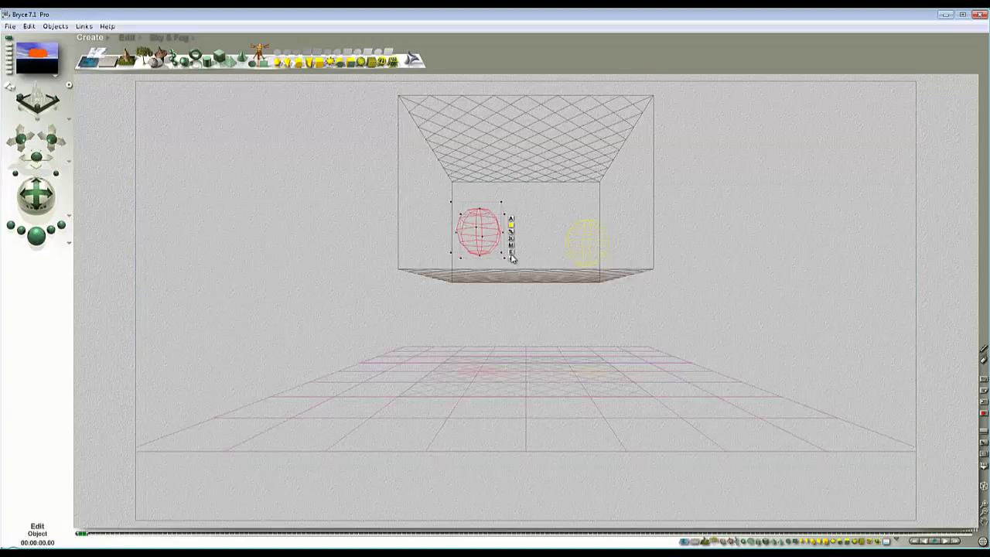
Step: Change the left radial light's uniform color to green in the Light Lab and test-render the scene
{"action": "left_click", "coordinate": [511, 255]}
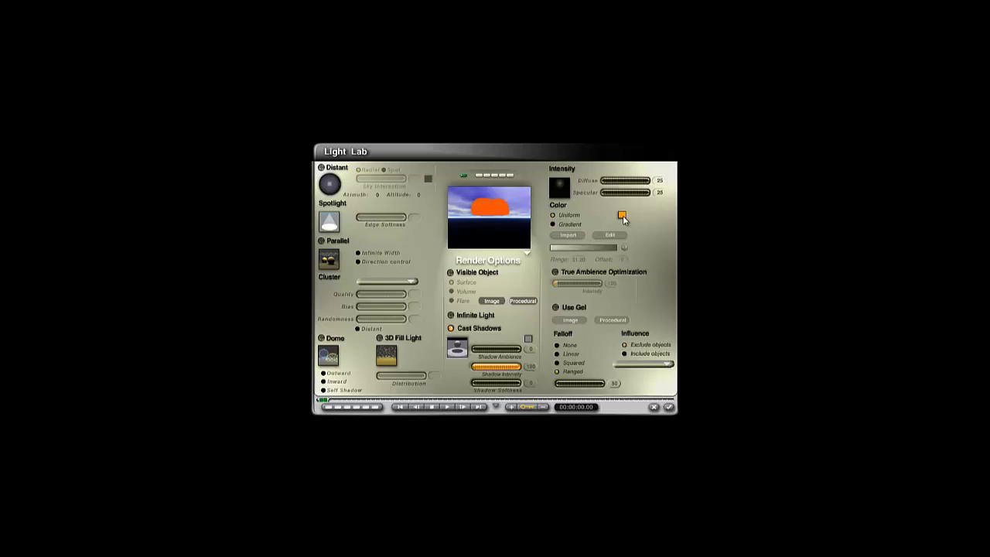
{"action": "left_click", "coordinate": [623, 215]}
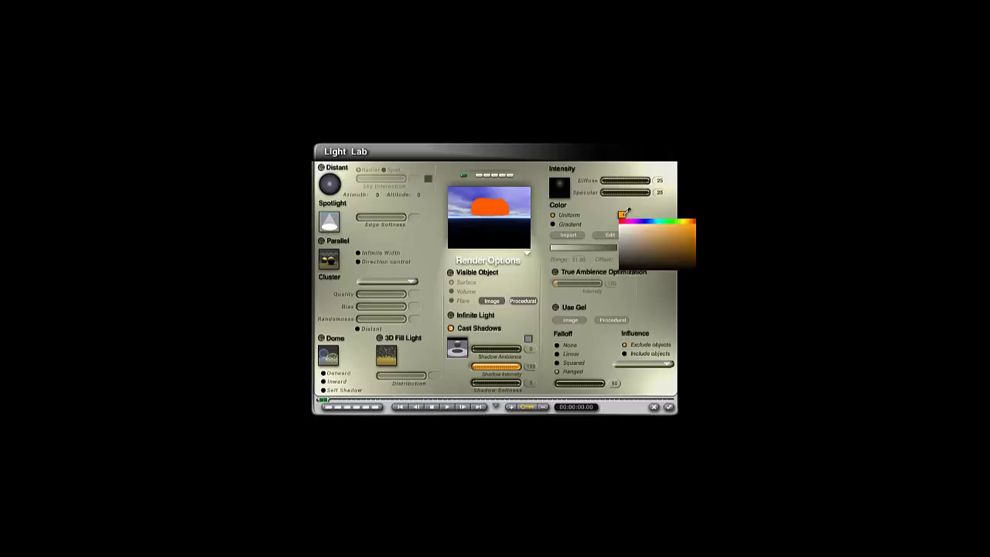
{"action": "left_click", "coordinate": [664, 225]}
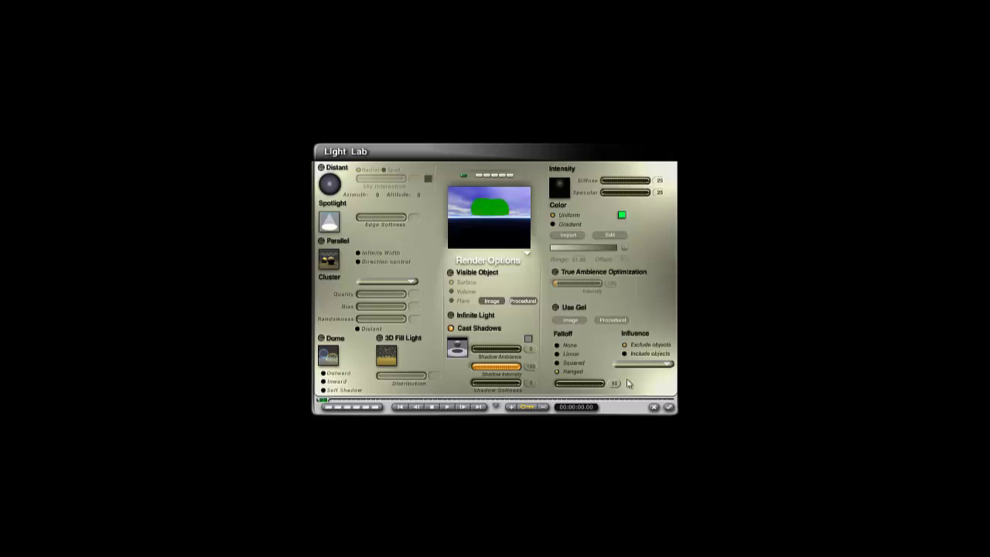
{"action": "left_click", "coordinate": [669, 407]}
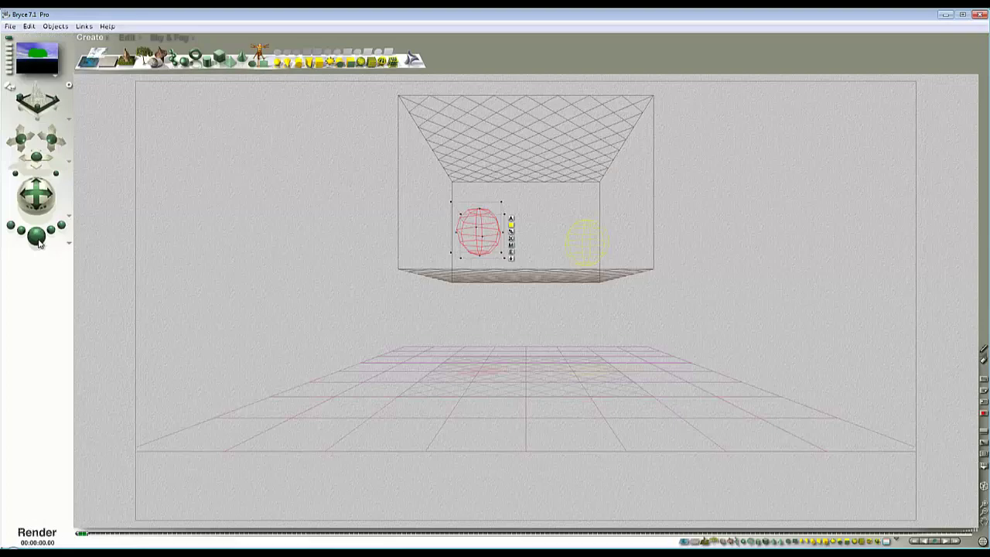
{"action": "left_click", "coordinate": [40, 243]}
Step: Change the right radial light's uniform color to cyan in the Light Lab and test-render the scene
{"action": "left_click", "coordinate": [585, 242]}
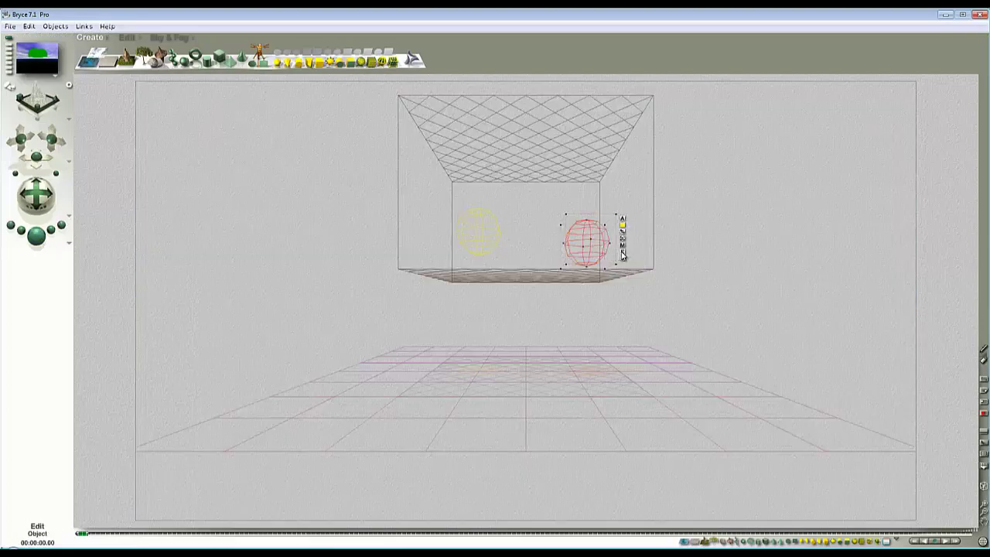
{"action": "left_click", "coordinate": [624, 255]}
{"action": "left_click", "coordinate": [622, 214]}
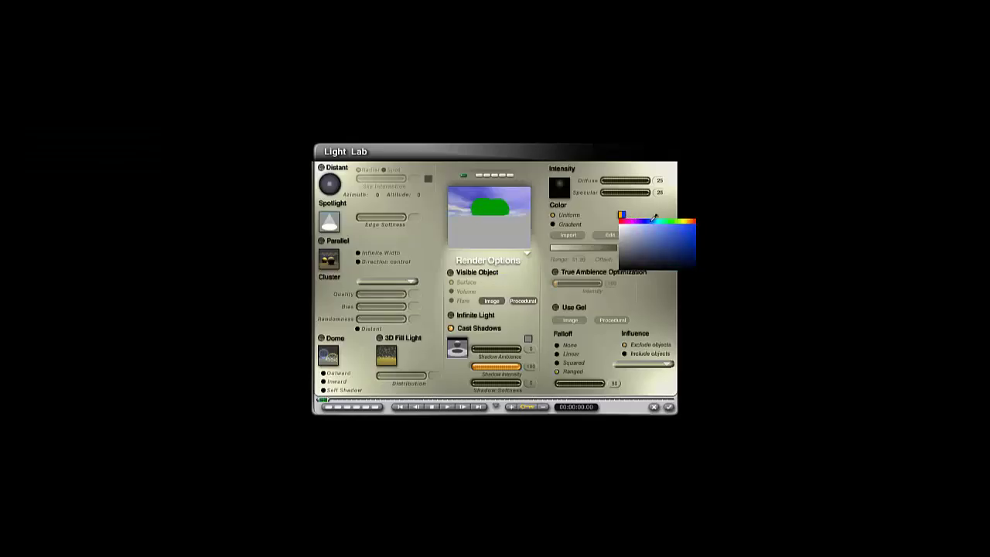
{"action": "left_click", "coordinate": [655, 221]}
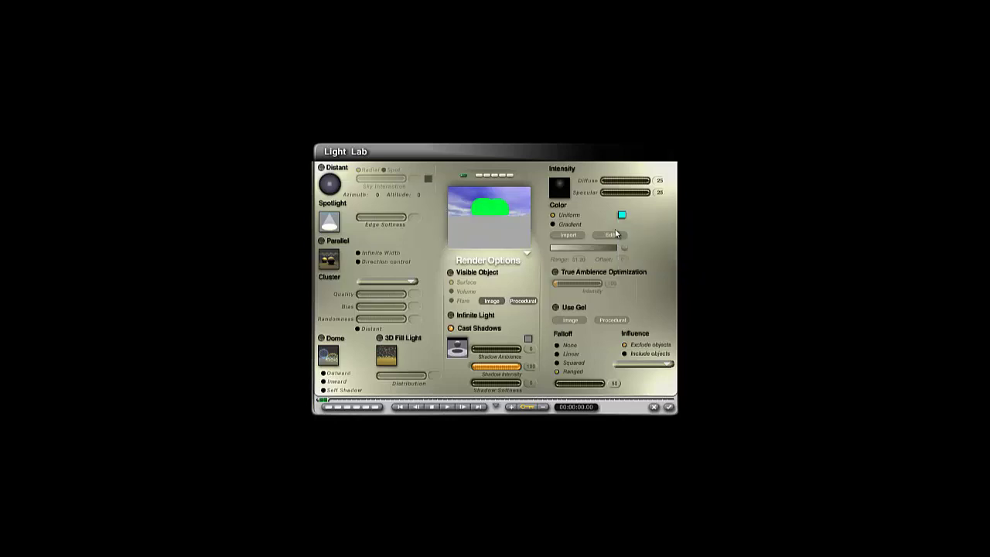
{"action": "left_click", "coordinate": [669, 406]}
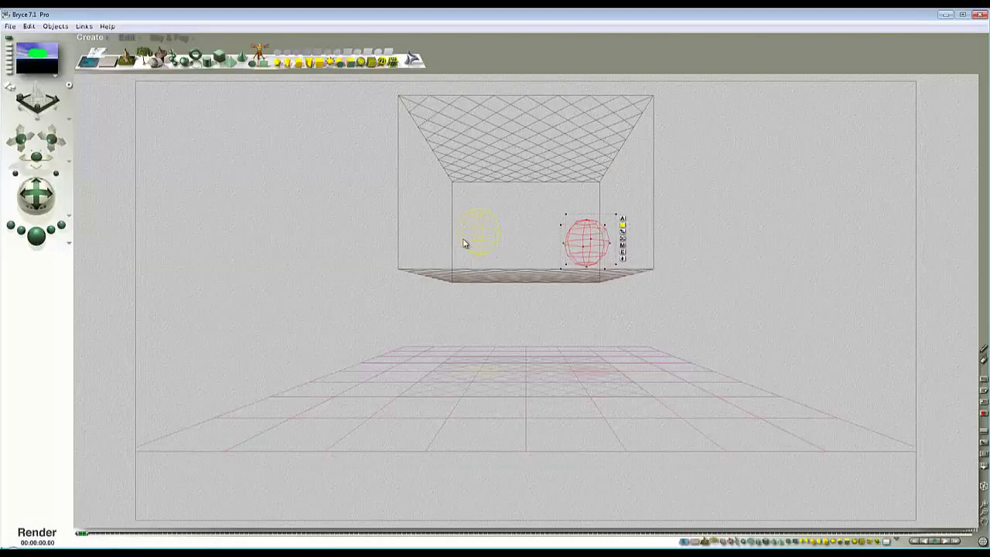
{"action": "key", "text": "ctrl+r"}
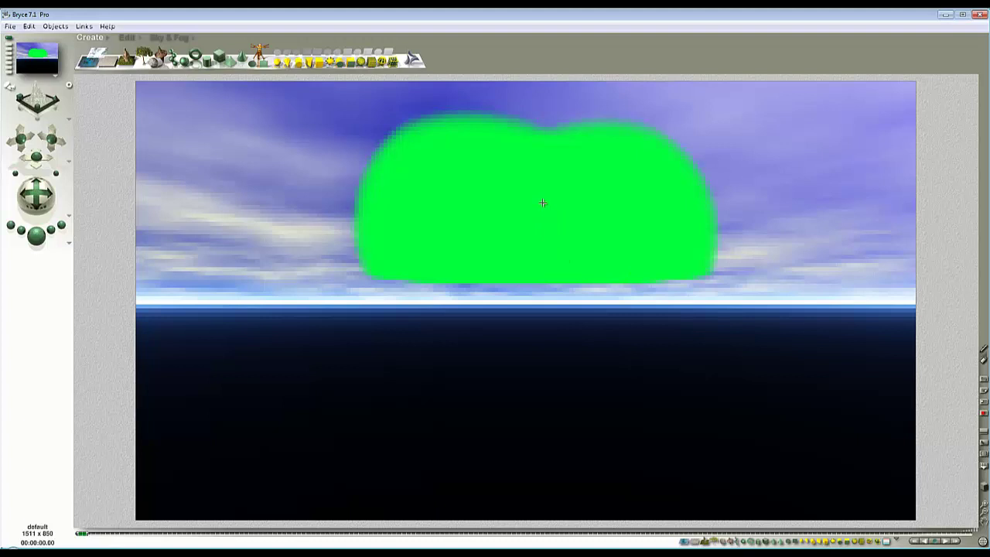
{"action": "left_click", "coordinate": [542, 202]}
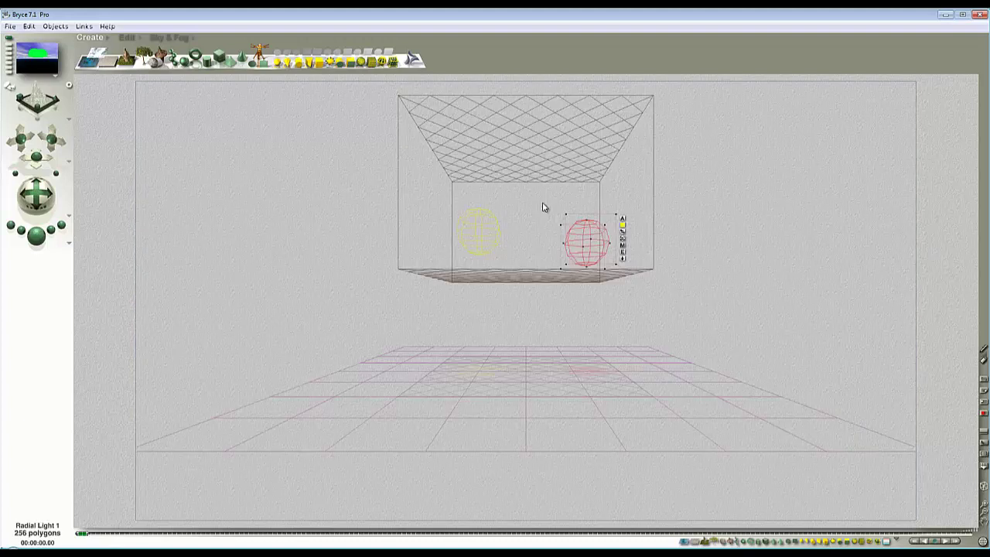
Step: Move the left radial light slightly down and outward inside the slab, and set its uniform color to yellow in the Light Lab
{"action": "left_click_drag", "start_coordinate": [487, 225], "coordinate": [470, 240]}
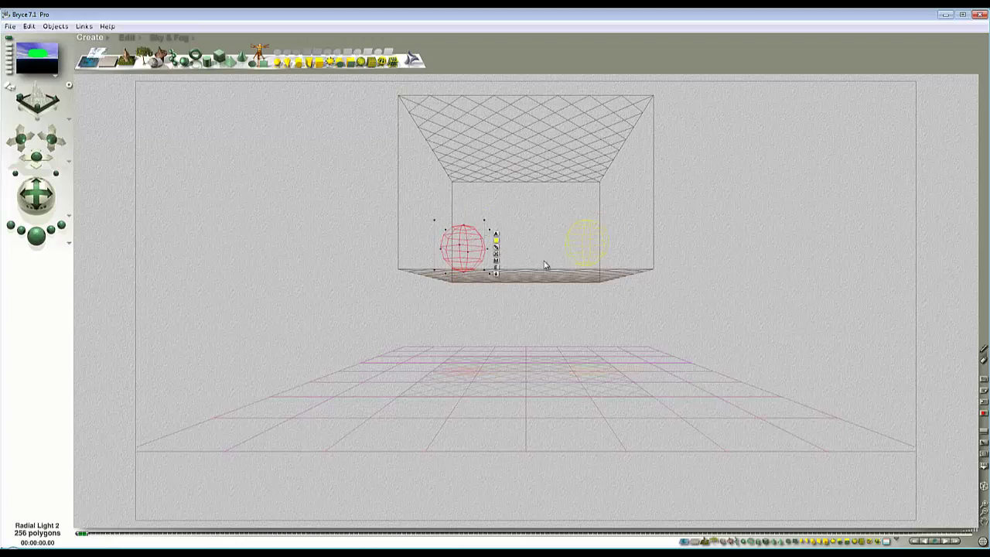
{"action": "left_click", "coordinate": [496, 269]}
{"action": "right_click", "coordinate": [474, 246]}
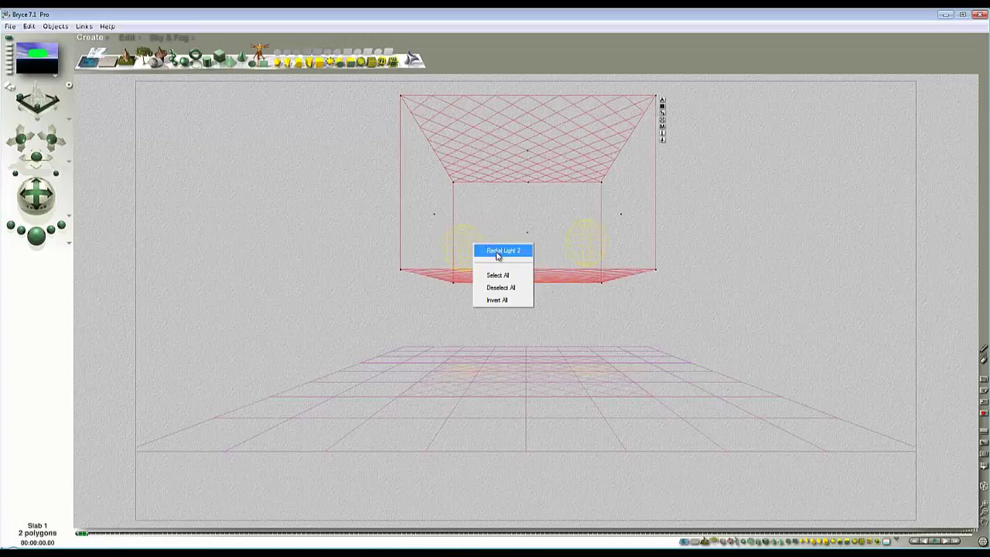
{"action": "left_click", "coordinate": [499, 252]}
{"action": "left_click", "coordinate": [496, 267]}
{"action": "left_click", "coordinate": [622, 214]}
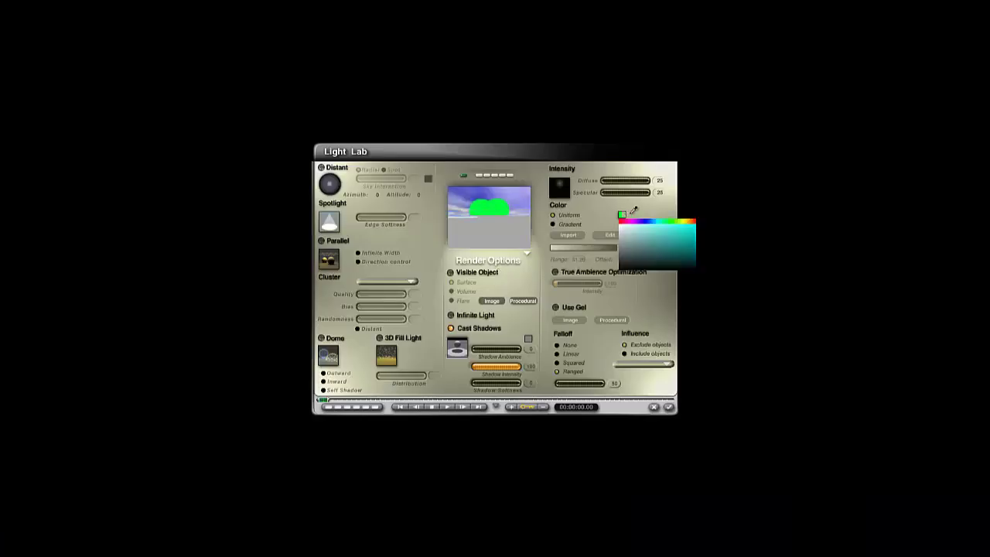
{"action": "left_click_drag", "start_coordinate": [630, 213], "coordinate": [682, 222]}
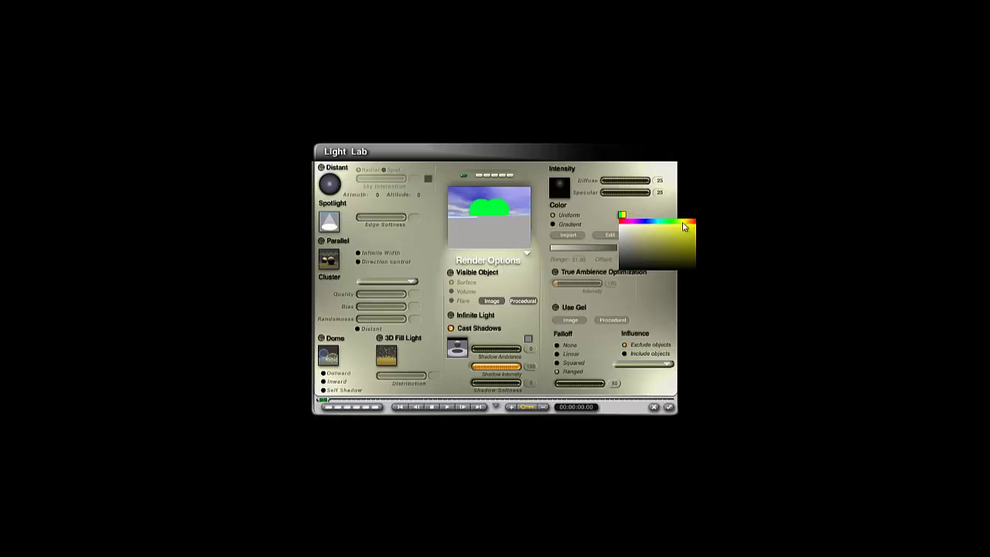
{"action": "left_click", "coordinate": [683, 223]}
{"action": "left_click", "coordinate": [669, 409]}
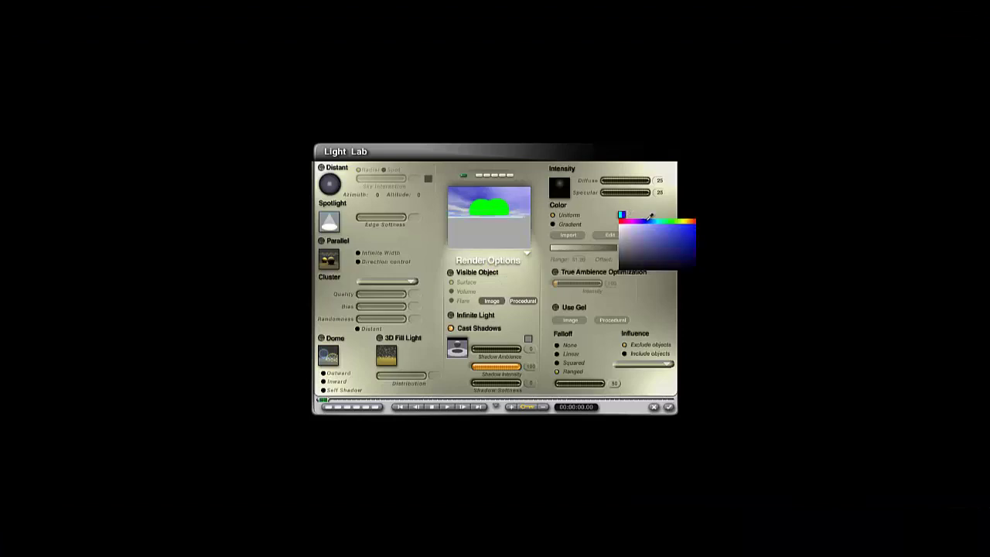
Step: Set the right radial light's uniform color to pure blue in the Light Lab and test-render the scene
{"action": "left_click", "coordinate": [646, 247]}
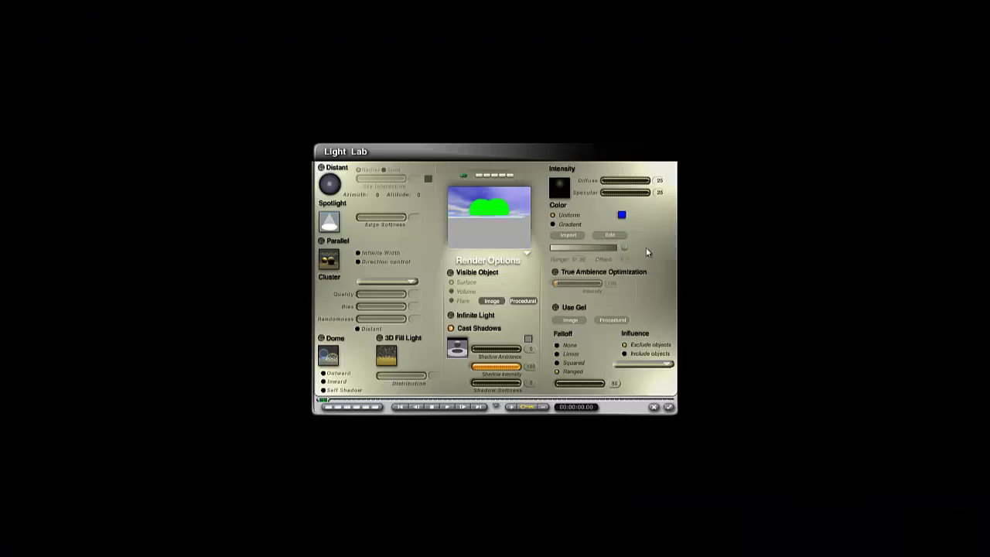
{"action": "left_click", "coordinate": [623, 215]}
{"action": "left_click_drag", "start_coordinate": [635, 219], "coordinate": [646, 221]}
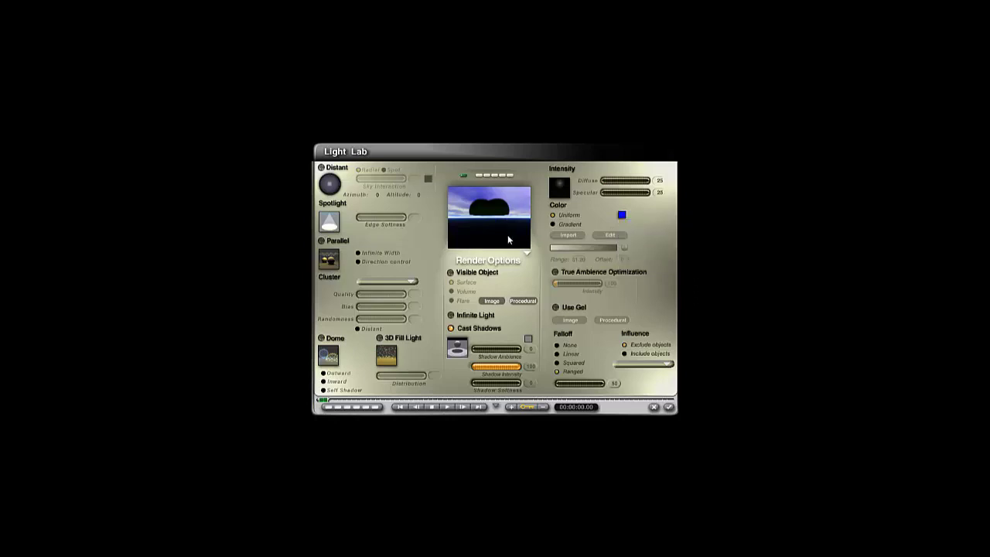
{"action": "left_click", "coordinate": [669, 408]}
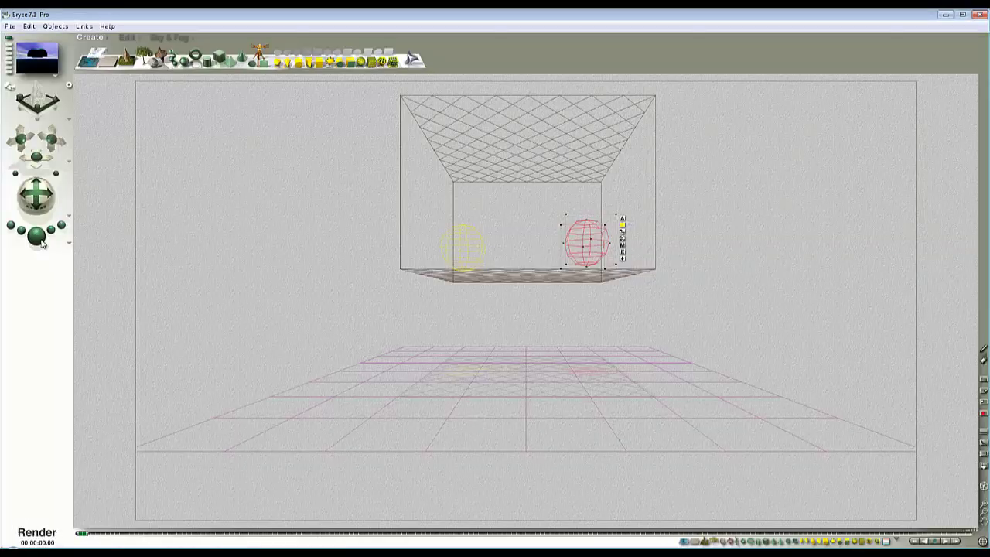
{"action": "key", "text": "ctrl+r"}
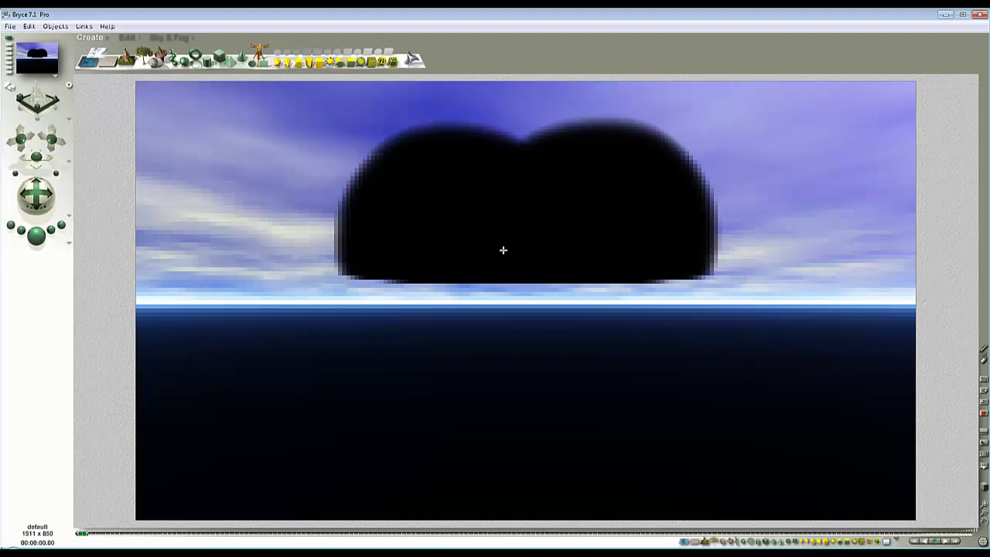
{"action": "key", "text": "Escape"}
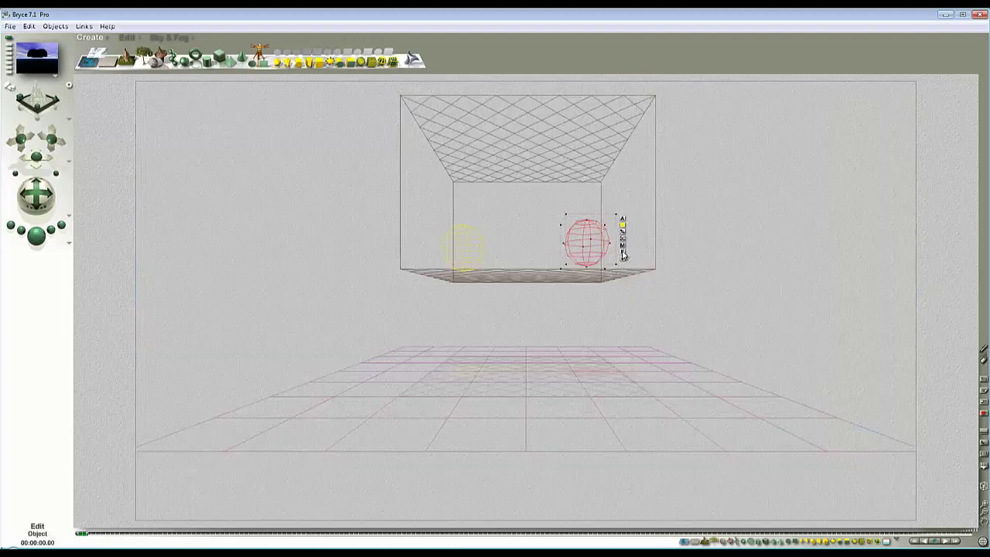
Step: Change the right radial light's uniform color to red in the Light Lab
{"action": "left_click", "coordinate": [624, 255]}
{"action": "mouse_move", "coordinate": [625, 214]}
{"action": "left_mouse_down"}
{"action": "mouse_move", "coordinate": [670, 221]}
{"action": "mouse_move", "coordinate": [631, 226]}
{"action": "left_mouse_up"}
{"action": "left_click", "coordinate": [669, 407]}
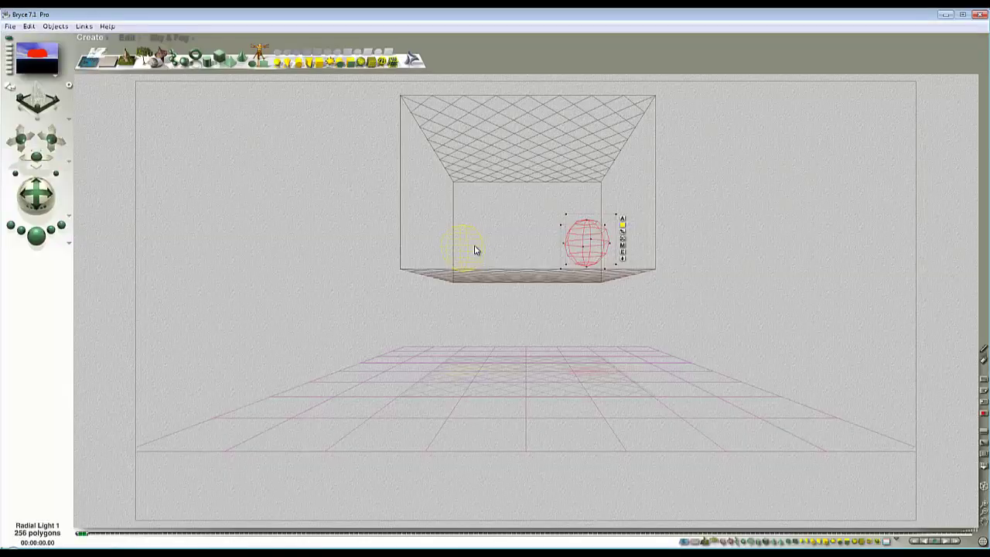
Step: Change the left radial light's uniform color from yellow to green in the Light Lab and test-render the scene
{"action": "right_click", "coordinate": [471, 247]}
{"action": "left_click", "coordinate": [487, 256]}
{"action": "left_click", "coordinate": [496, 268]}
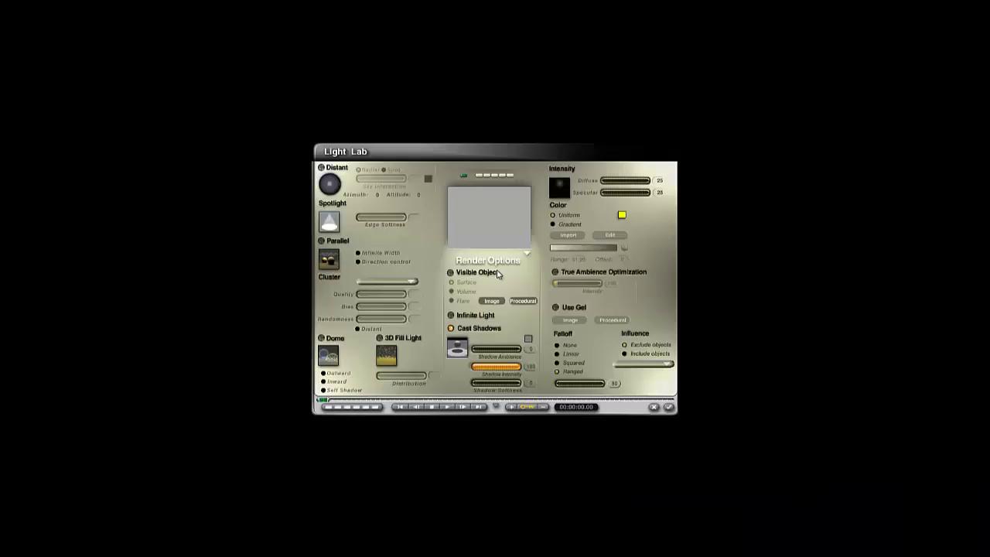
{"action": "left_click", "coordinate": [622, 216]}
{"action": "left_click", "coordinate": [678, 225]}
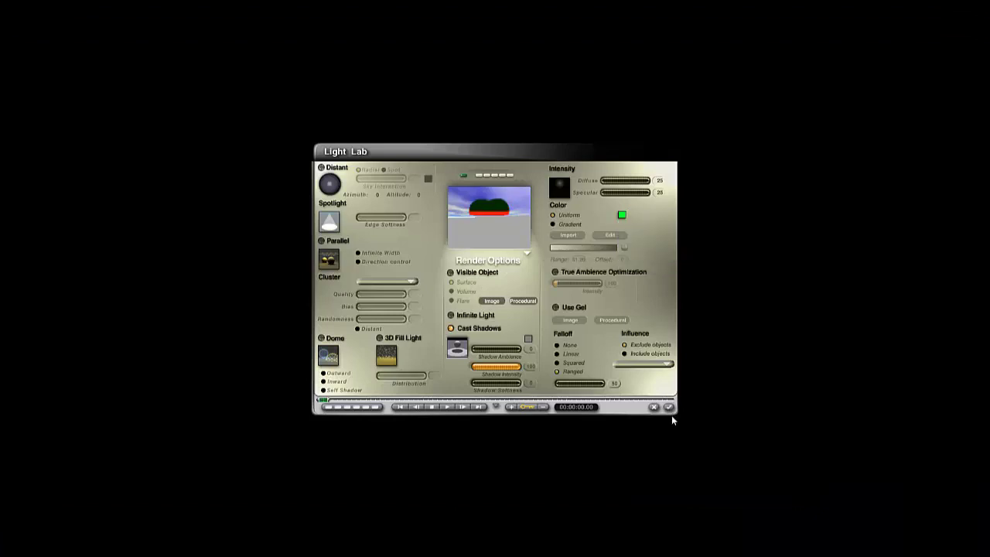
{"action": "left_click", "coordinate": [668, 407]}
{"action": "left_click", "coordinate": [36, 235]}
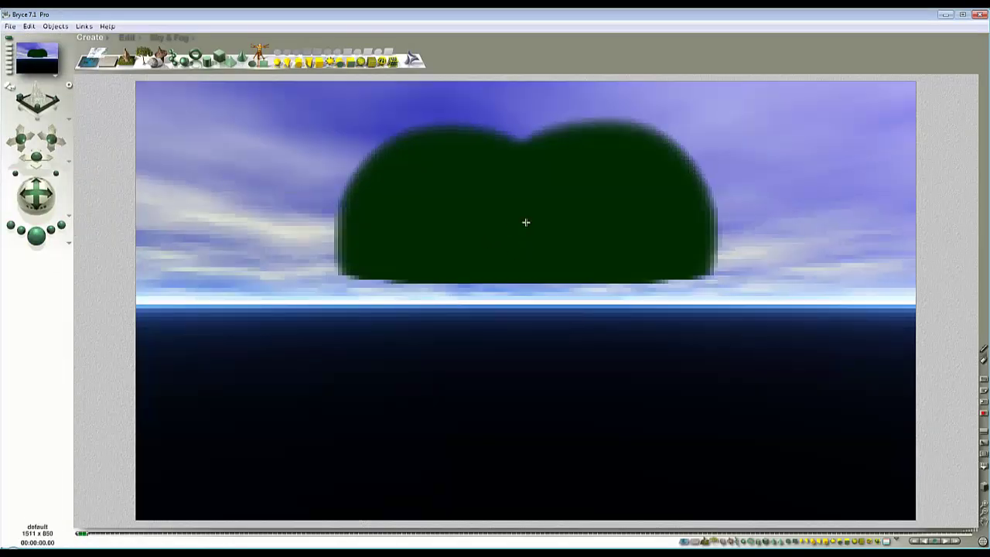
{"action": "left_click", "coordinate": [528, 221]}
Step: Delete both colored radial lights and place a new radial light inside the cloud slab
{"action": "left_click", "coordinate": [493, 276]}
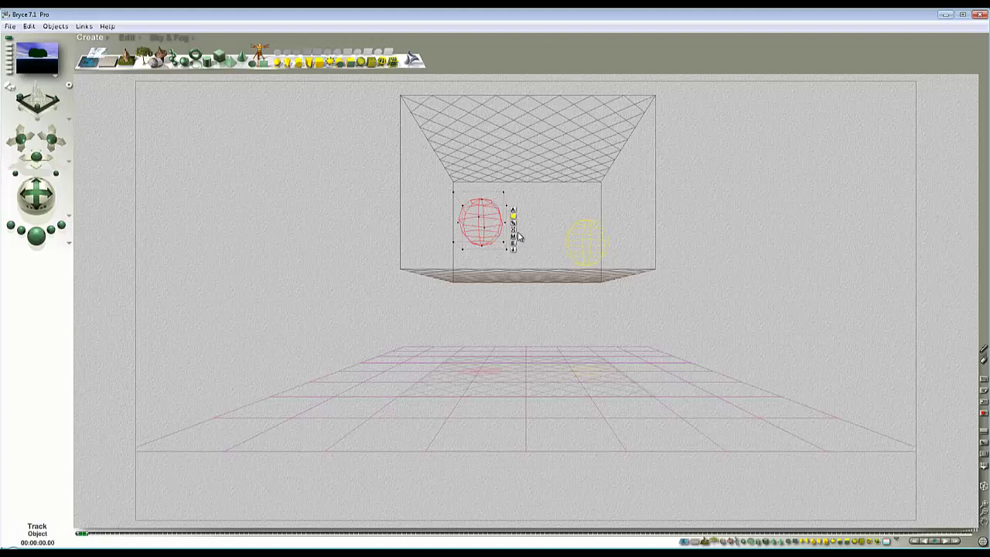
{"action": "key", "text": "Delete"}
{"action": "left_click_drag", "start_coordinate": [595, 252], "coordinate": [520, 227]}
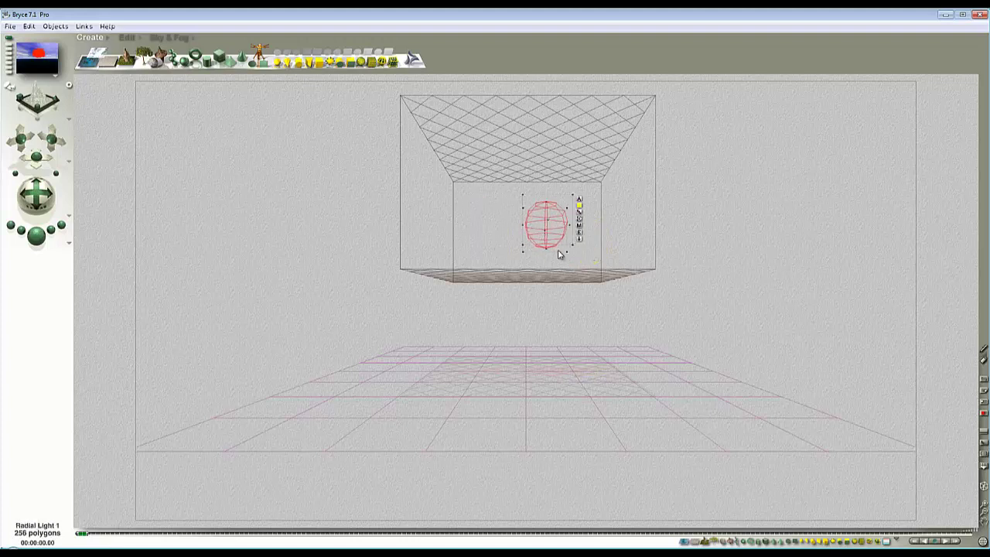
{"action": "key", "text": "Delete"}
{"action": "left_click", "coordinate": [278, 62]}
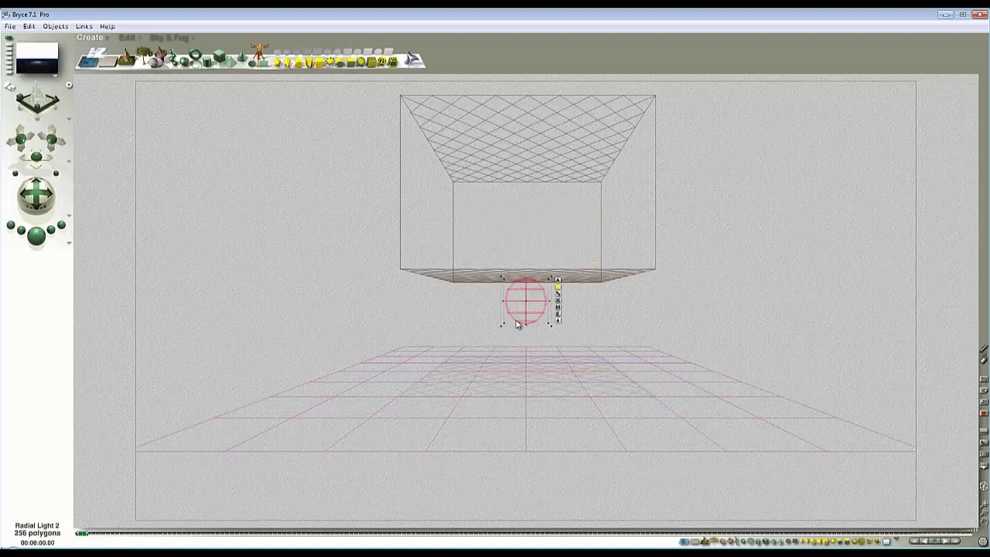
{"action": "left_click_drag", "start_coordinate": [518, 322], "coordinate": [558, 246]}
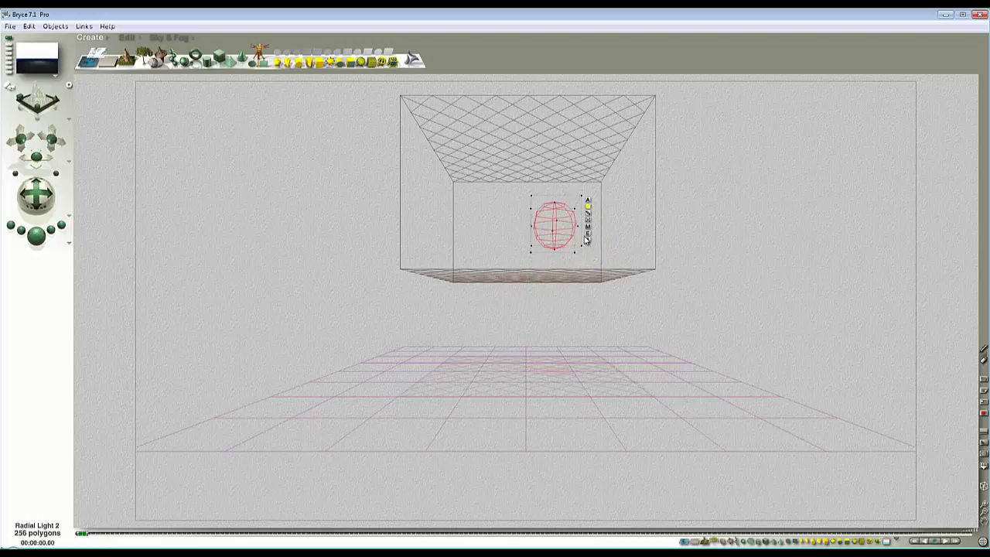
Step: Give the new radial light a procedural gel whose diffuse color uses the "grid simple" texture from the Basic library
{"action": "left_click", "coordinate": [588, 234]}
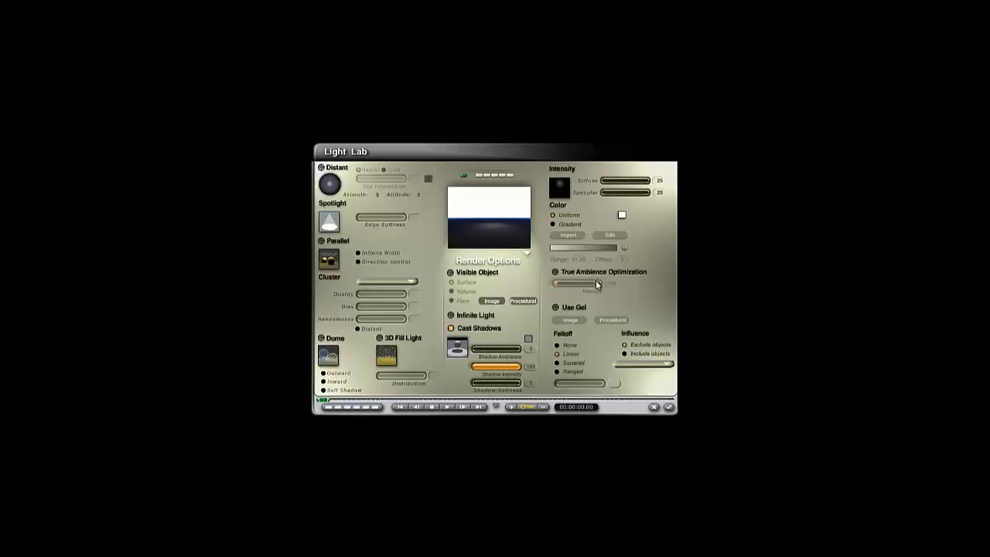
{"action": "left_click", "coordinate": [592, 322]}
{"action": "left_click", "coordinate": [672, 340]}
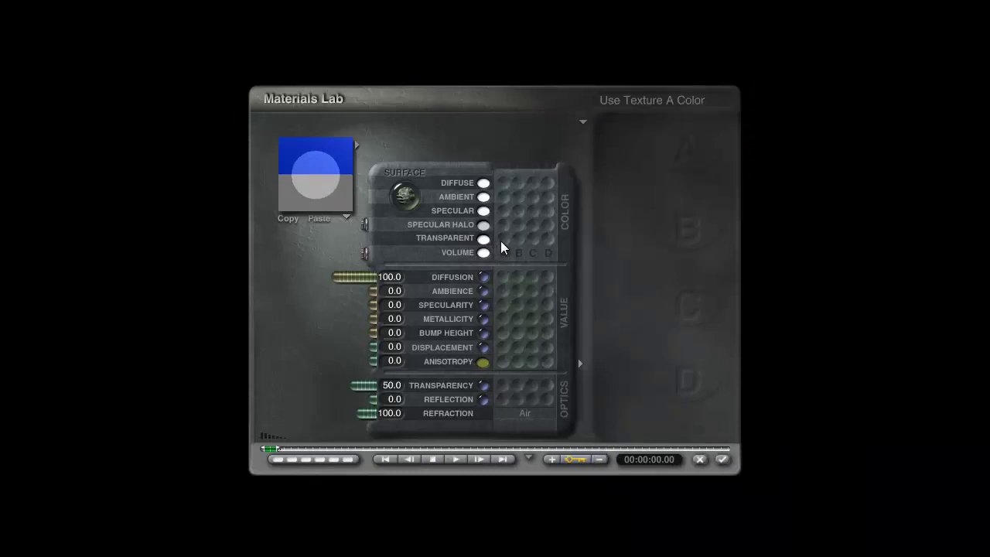
{"action": "left_click", "coordinate": [502, 183]}
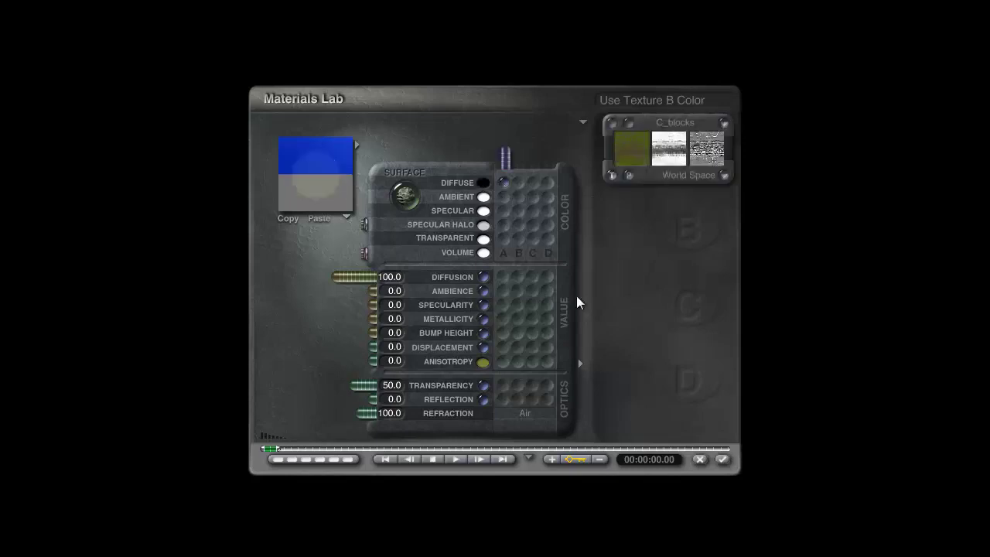
{"action": "left_click", "coordinate": [675, 127]}
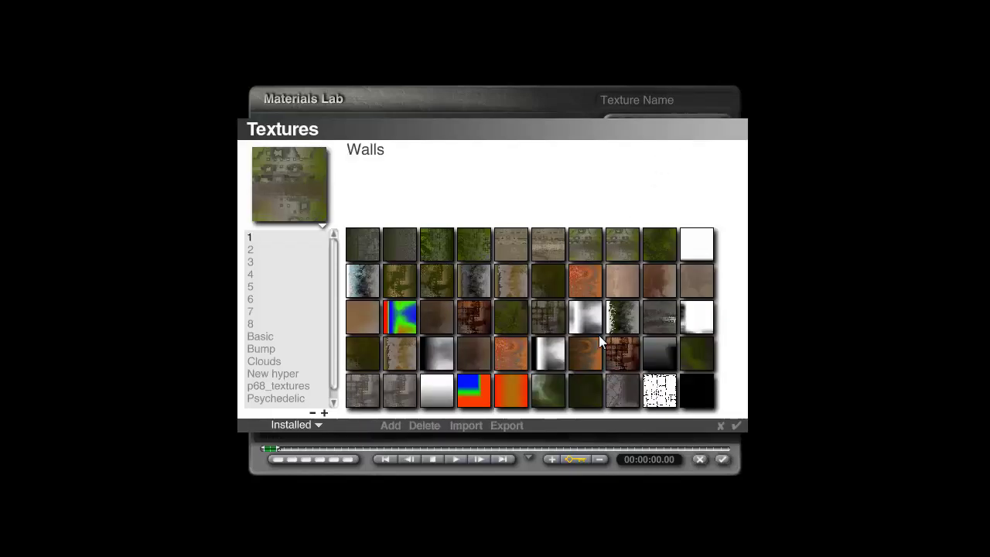
{"action": "left_click", "coordinate": [254, 338]}
{"action": "left_click", "coordinate": [736, 426]}
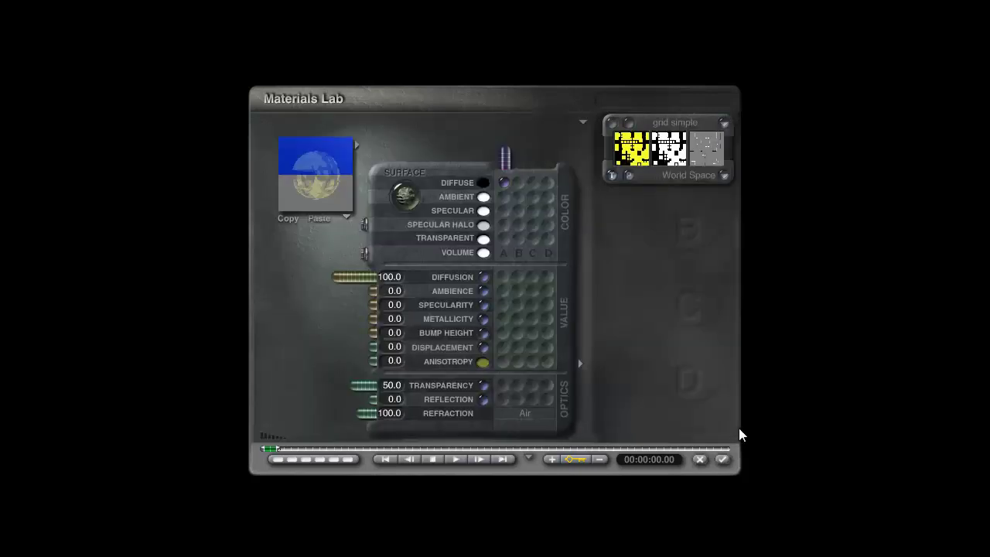
Step: Set the gel texture's mapping mode to Object Space and accept the gel material
{"action": "left_click", "coordinate": [724, 175]}
{"action": "left_click", "coordinate": [756, 193]}
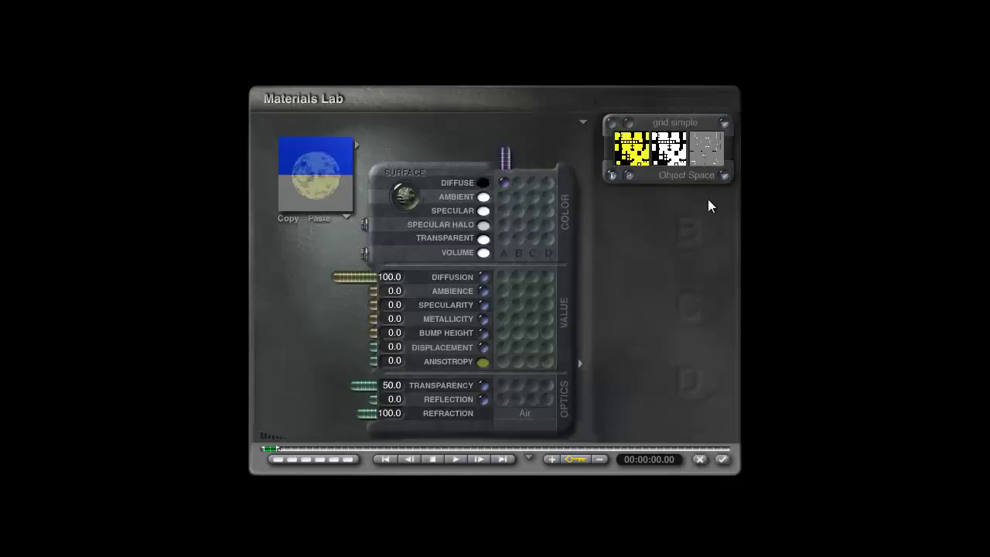
{"action": "left_click", "coordinate": [721, 459]}
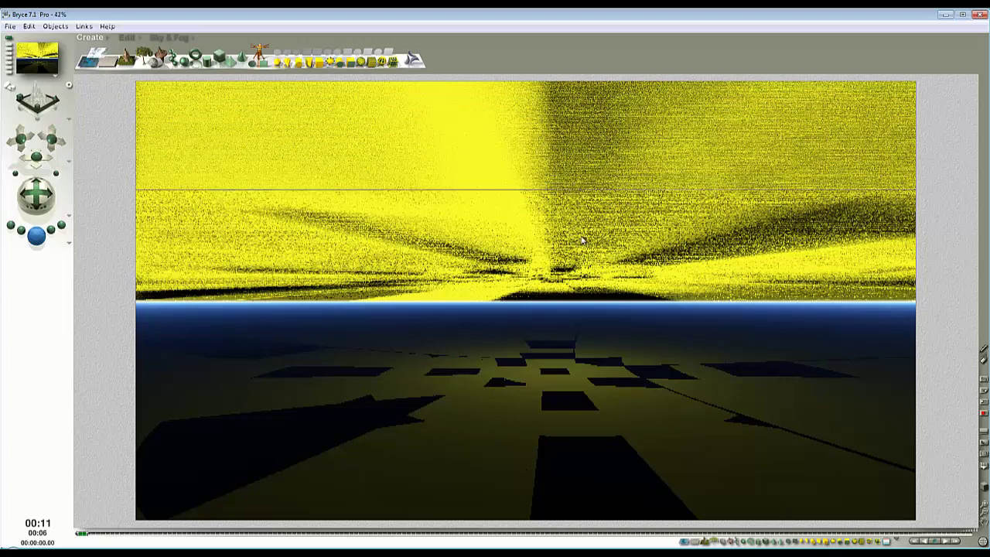
Step: Replace the gel-lit radial light with a new one inside the slab and convert a duplicate of it into a sphere
{"action": "left_click", "coordinate": [577, 242]}
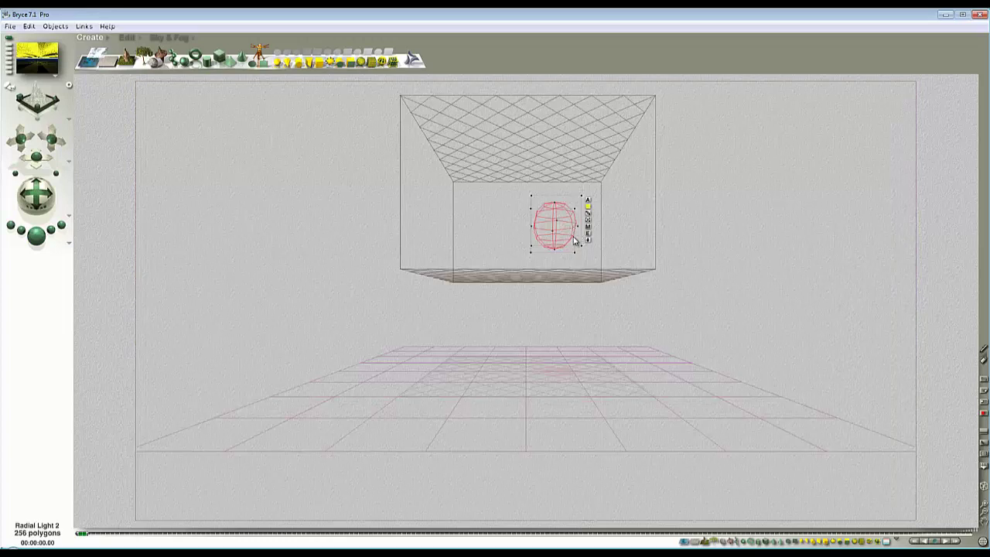
{"action": "key", "text": "Delete"}
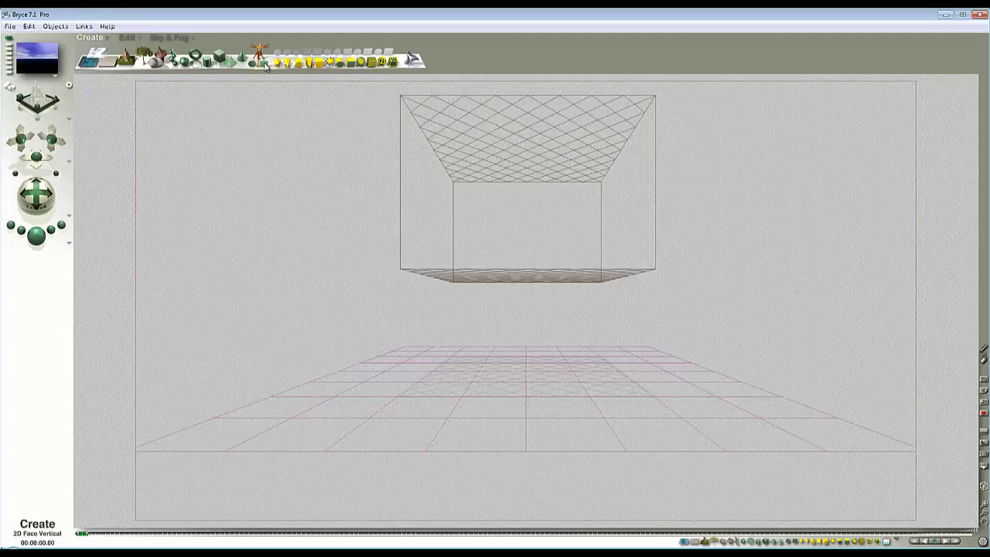
{"action": "left_click", "coordinate": [279, 68]}
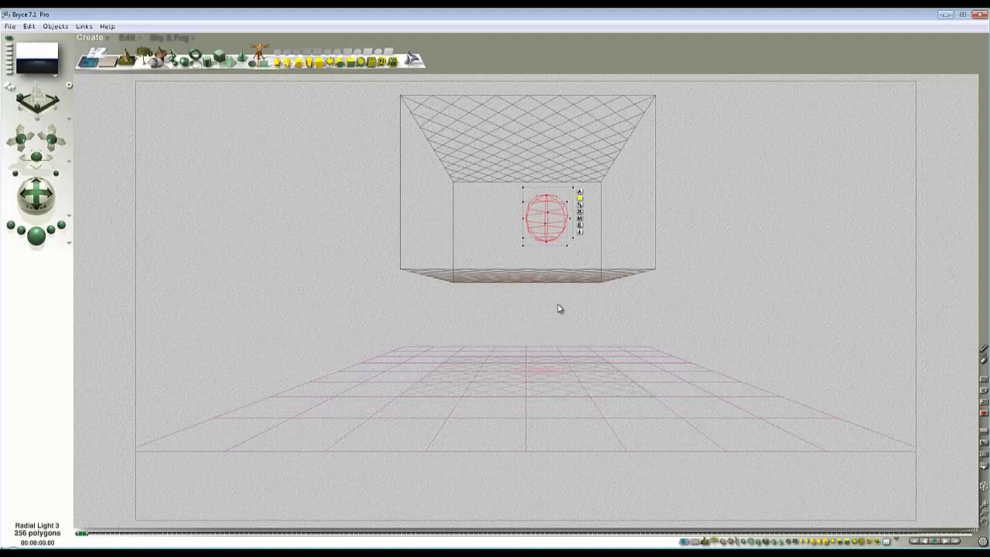
{"action": "key", "text": "ctrl+d"}
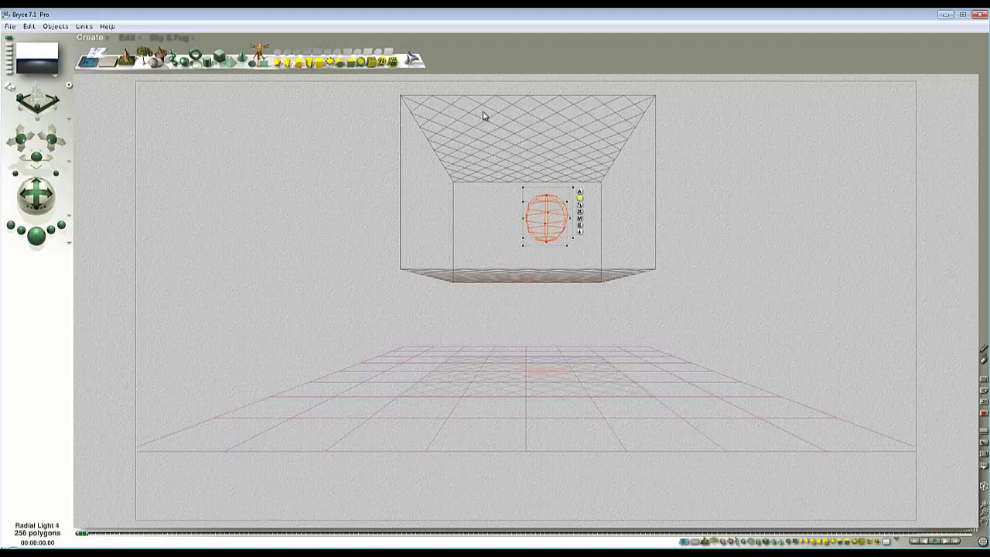
{"action": "left_click", "coordinate": [133, 37]}
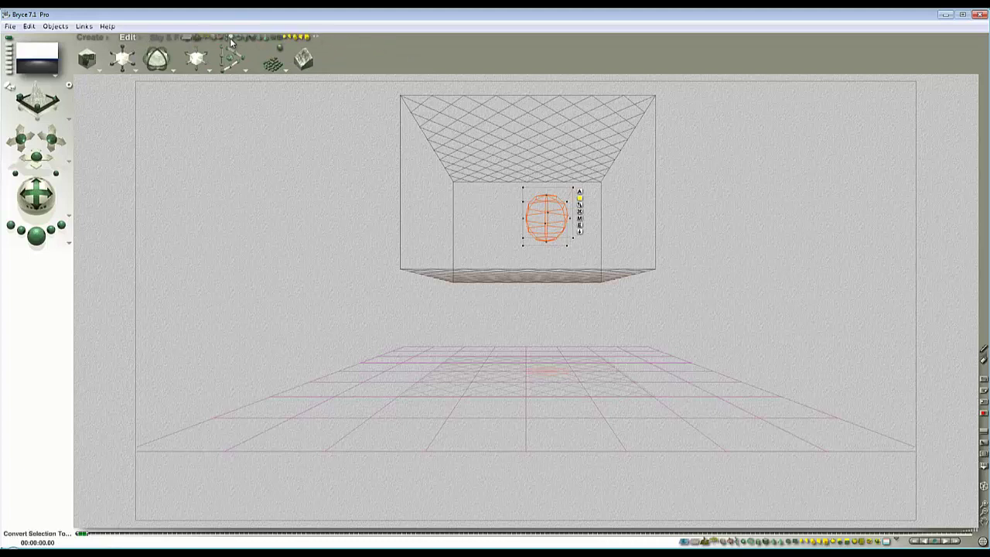
Step: Set the sphere material's diffusion to 0 and drive its transparent color with the "grid simple" texture from the Basic library
{"action": "left_click", "coordinate": [580, 224]}
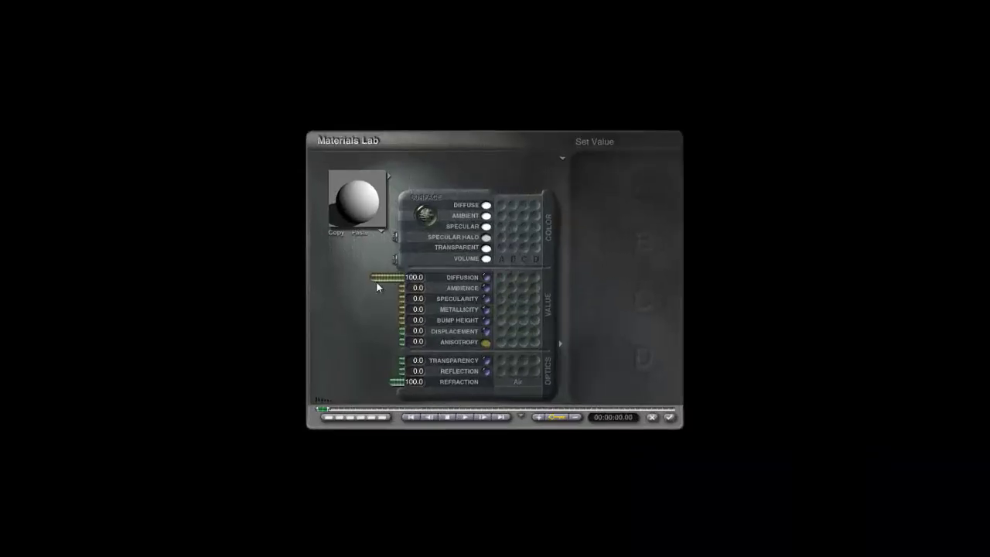
{"action": "left_click", "coordinate": [503, 241]}
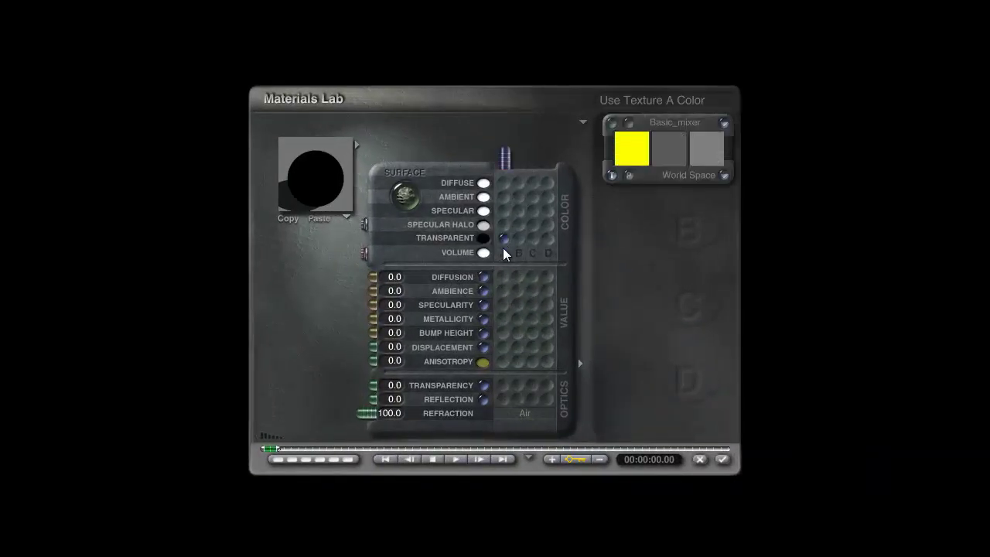
{"action": "left_click", "coordinate": [668, 149]}
{"action": "left_click", "coordinate": [586, 246]}
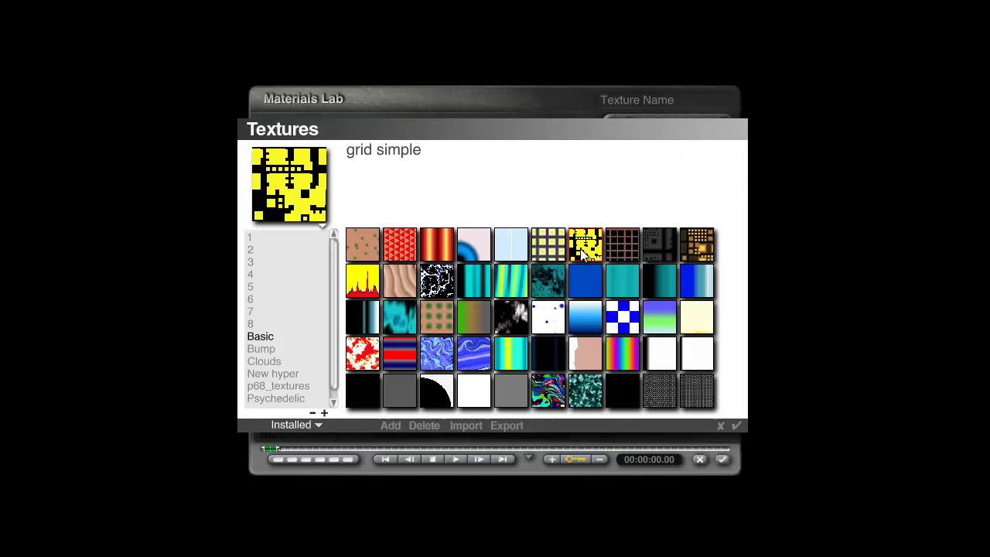
{"action": "left_click", "coordinate": [736, 426]}
Step: Map the sphere's texture in Object Space, set its transparency to 100 and accept the material
{"action": "left_click", "coordinate": [721, 180]}
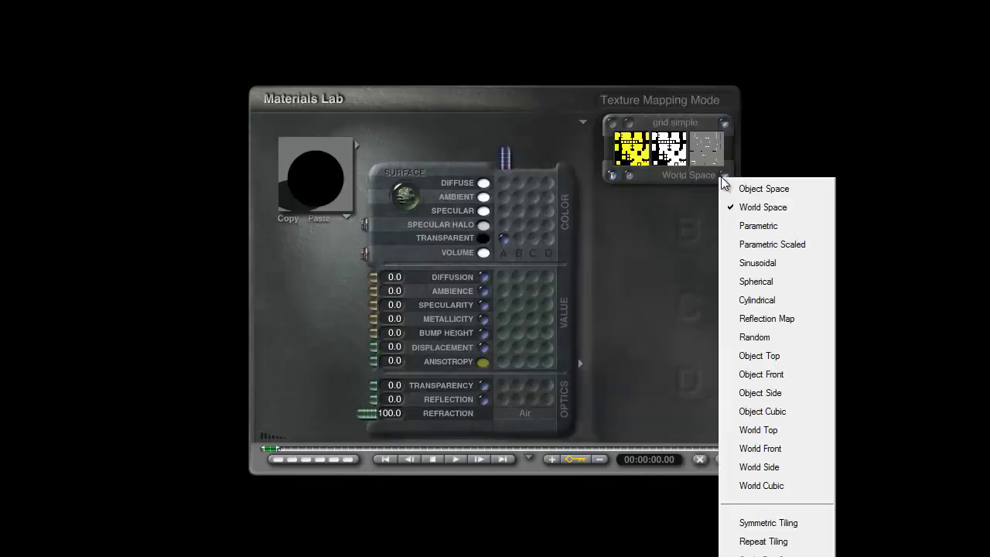
{"action": "left_click", "coordinate": [764, 183]}
{"action": "left_click_drag", "start_coordinate": [374, 385], "coordinate": [270, 397]}
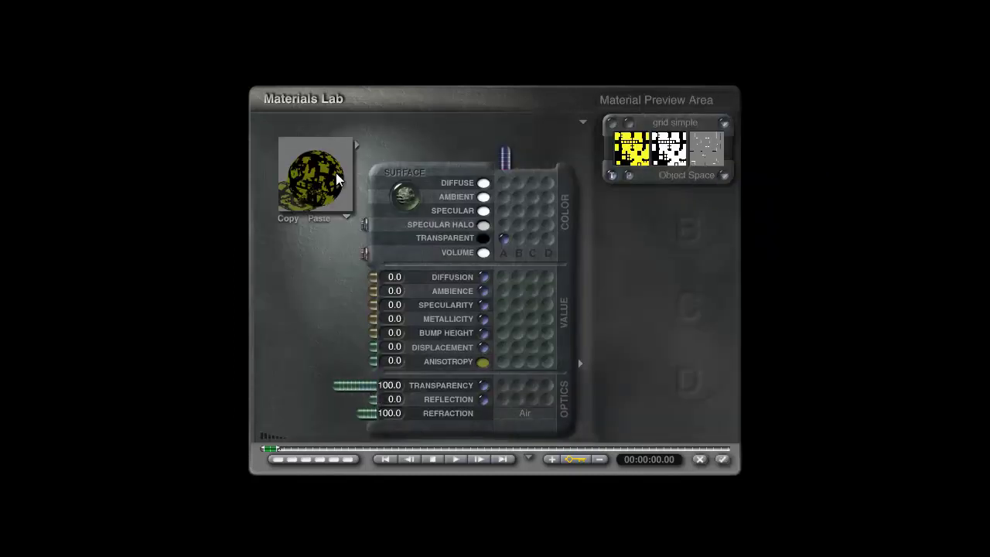
{"action": "left_click", "coordinate": [722, 460]}
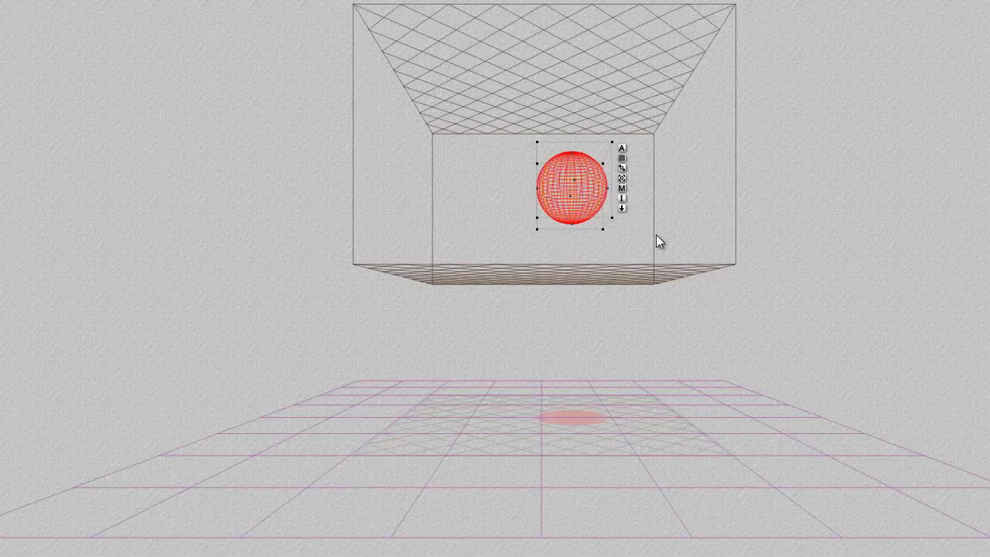
Step: Move the radial light and its enclosing sphere together above the far end of the slab, and test-render the scene
{"action": "key", "text": "3"}
{"action": "left_click", "coordinate": [542, 121]}
{"action": "left_click_drag", "start_coordinate": [499, 131], "coordinate": [569, 191]}
{"action": "mouse_move", "coordinate": [547, 187]}
{"action": "left_mouse_down"}
{"action": "mouse_move", "coordinate": [550, 173]}
{"action": "mouse_move", "coordinate": [547, 187]}
{"action": "left_mouse_up"}
{"action": "left_click", "coordinate": [736, 231]}
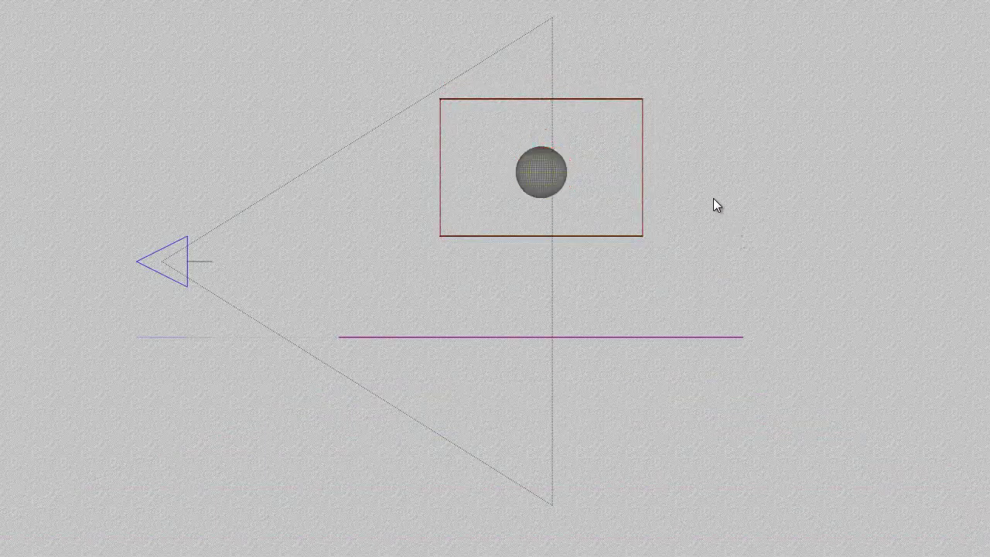
{"action": "right_click", "coordinate": [547, 166]}
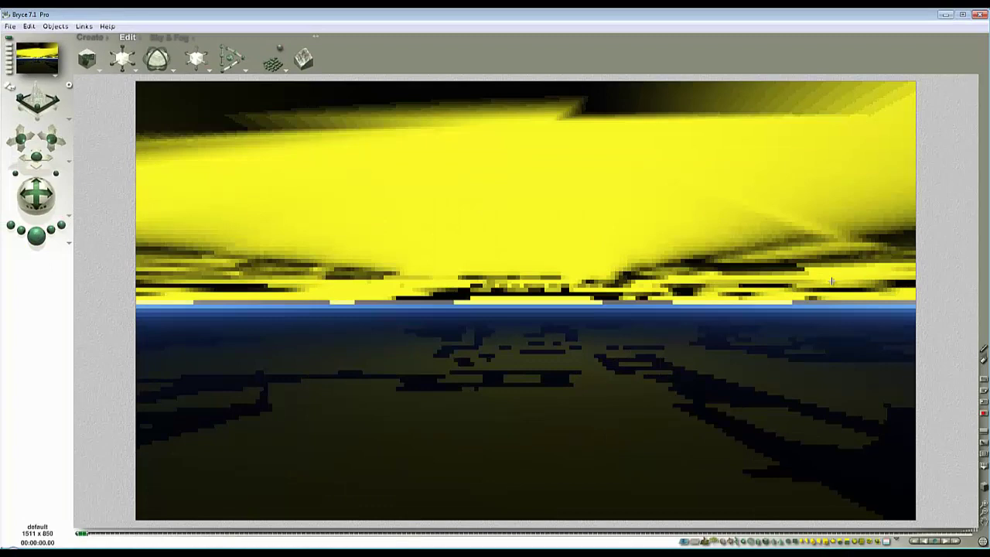
{"action": "left_click_drag", "start_coordinate": [846, 268], "coordinate": [726, 196]}
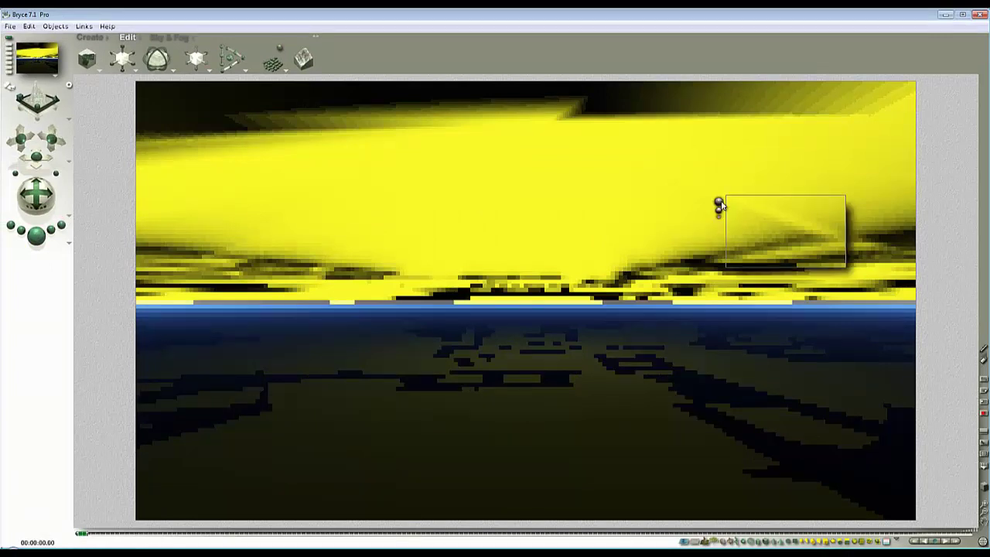
Step: Set the Quality/Speed of the cloud slab's volume material to 50 and accept the material
{"action": "key", "text": "3"}
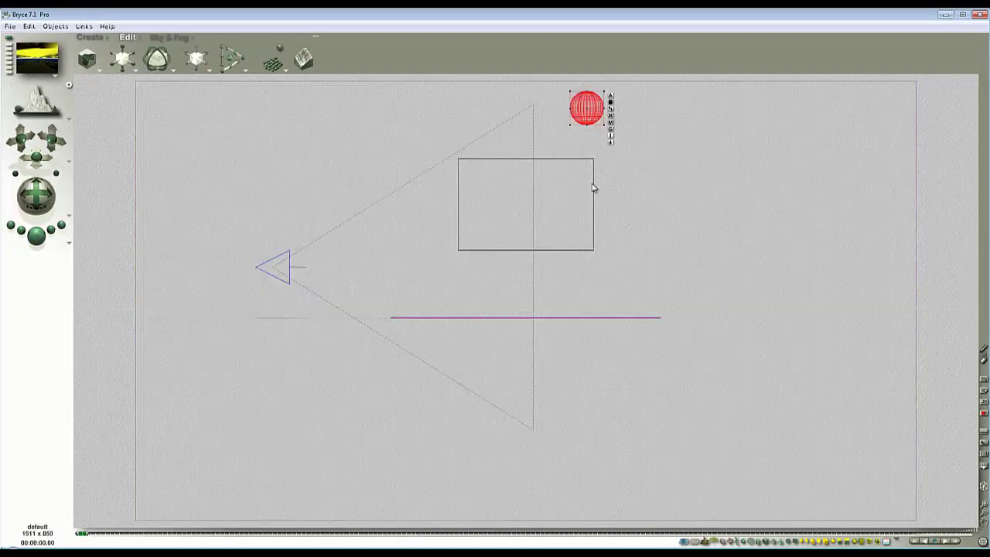
{"action": "key", "text": "1"}
{"action": "right_click", "coordinate": [593, 152]}
{"action": "left_click", "coordinate": [613, 159]}
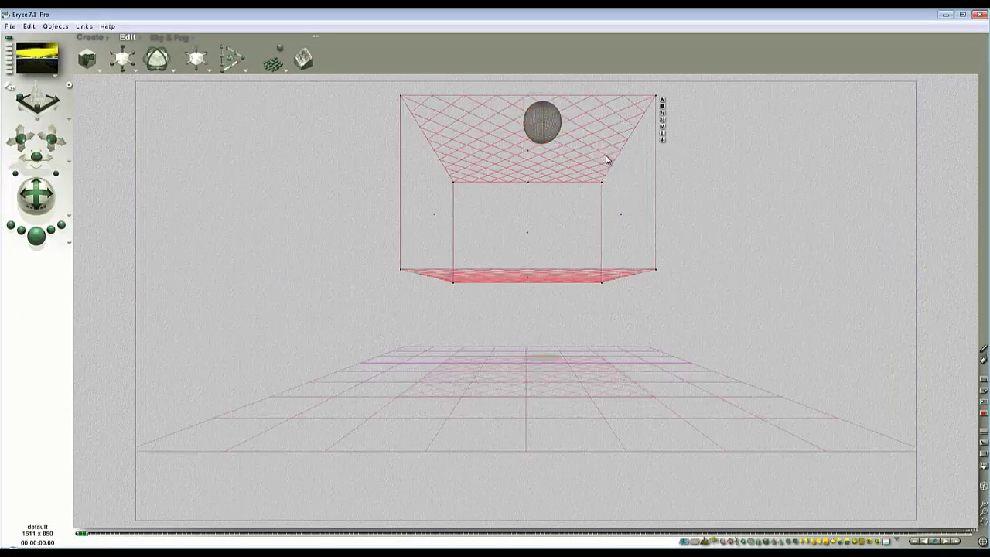
{"action": "left_click", "coordinate": [663, 128]}
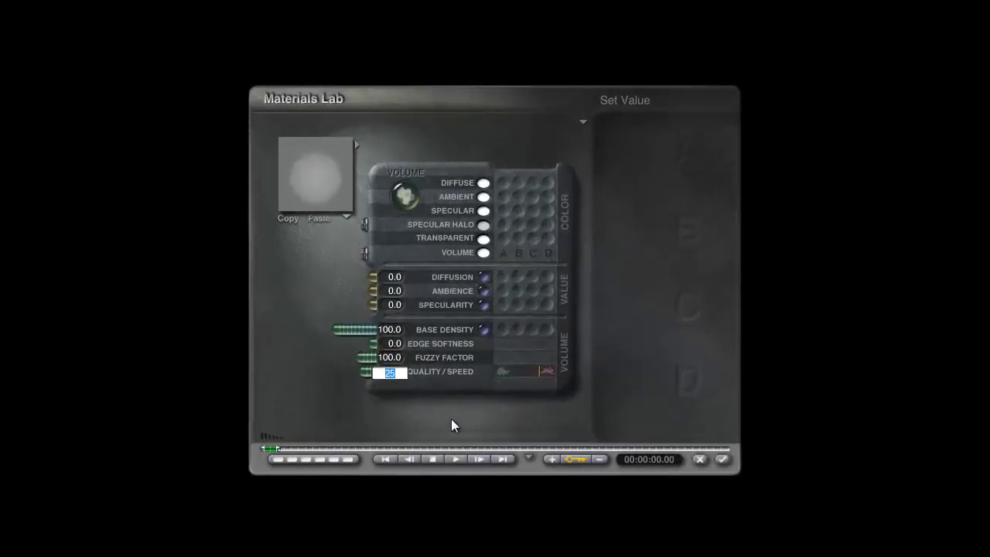
{"action": "type", "text": "50"}
{"action": "key", "text": "Return"}
{"action": "left_click", "coordinate": [722, 459]}
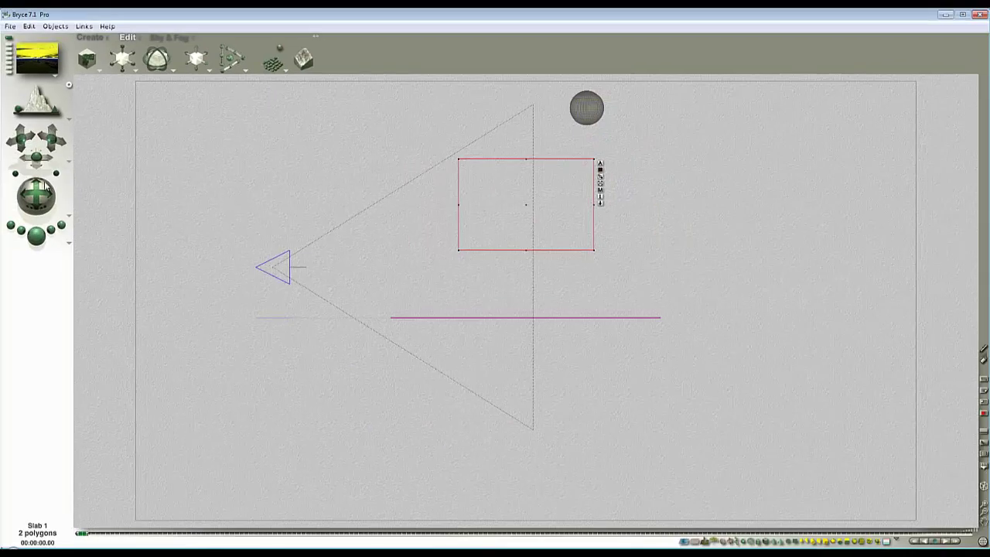
Step: Widen the camera's field of view and test-render the scene
{"action": "key", "text": "1"}
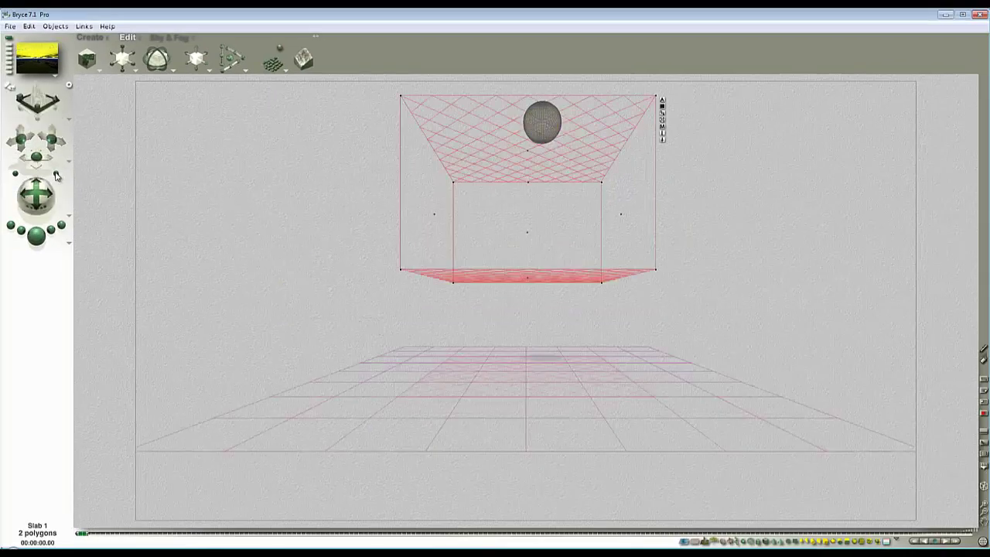
{"action": "left_click_drag", "start_coordinate": [56, 174], "coordinate": [57, 181]}
{"action": "left_click", "coordinate": [38, 233]}
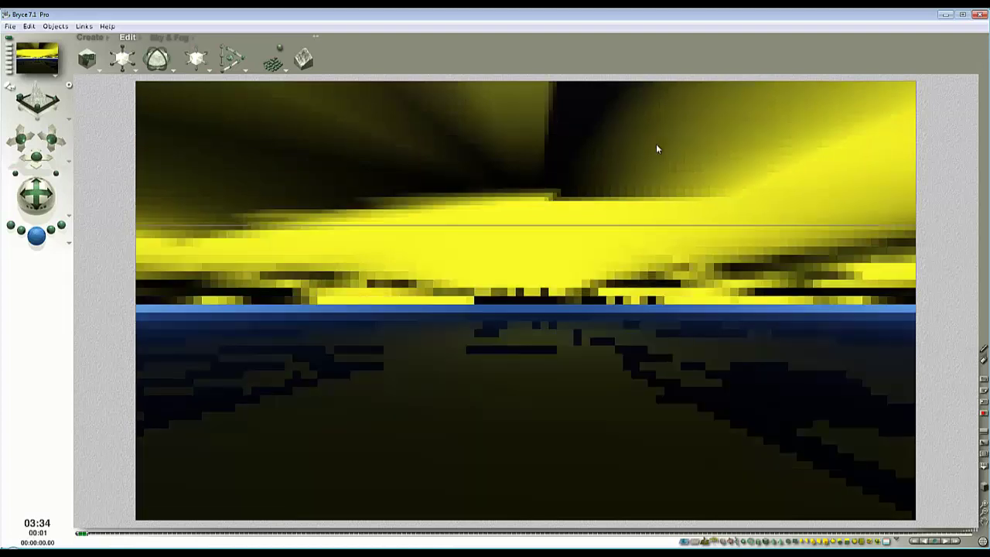
{"action": "left_click", "coordinate": [687, 186]}
Step: Check the layout from the side and re-render two small areas, one along the horizon and one in the upper middle sky
{"action": "key", "text": "3"}
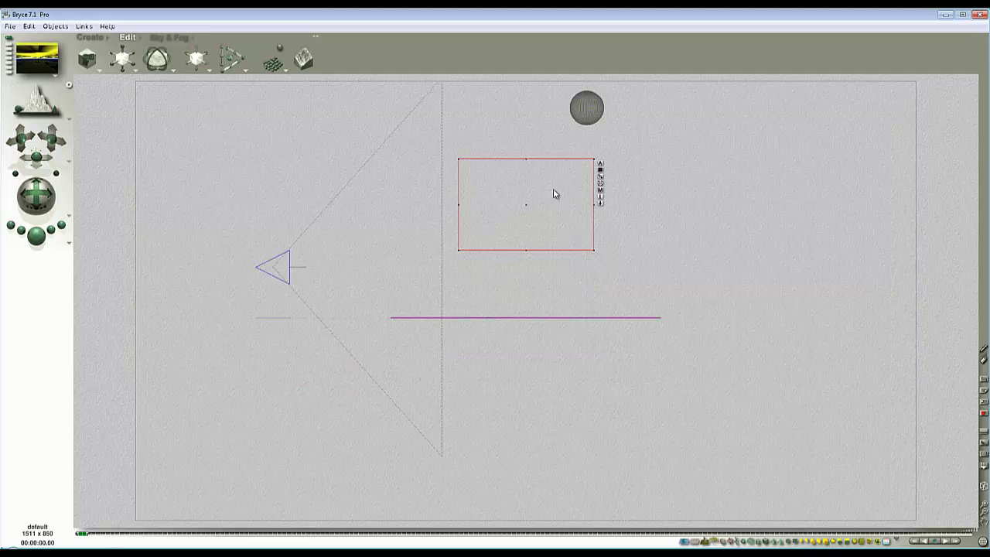
{"action": "key", "text": "1"}
{"action": "key", "text": "Escape"}
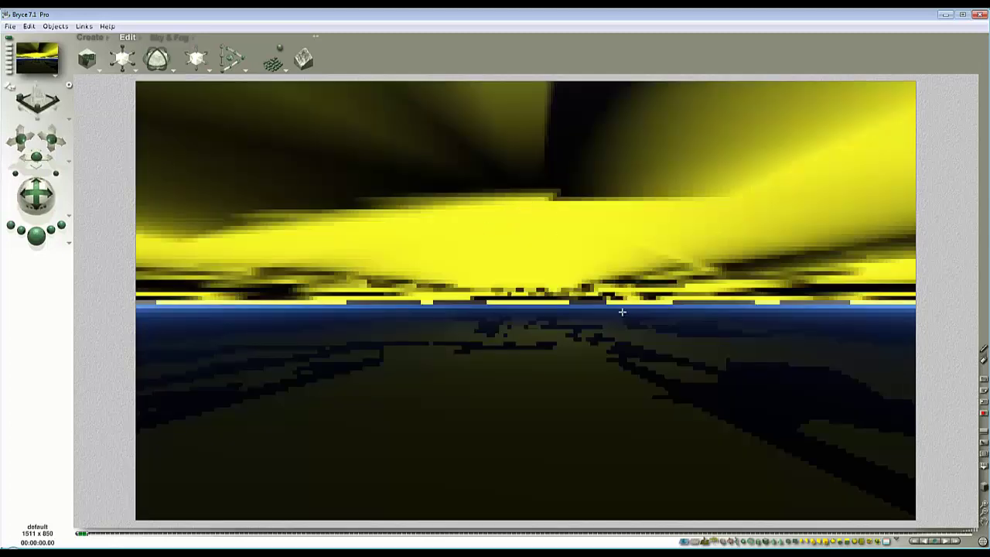
{"action": "left_click_drag", "start_coordinate": [751, 309], "coordinate": [656, 242]}
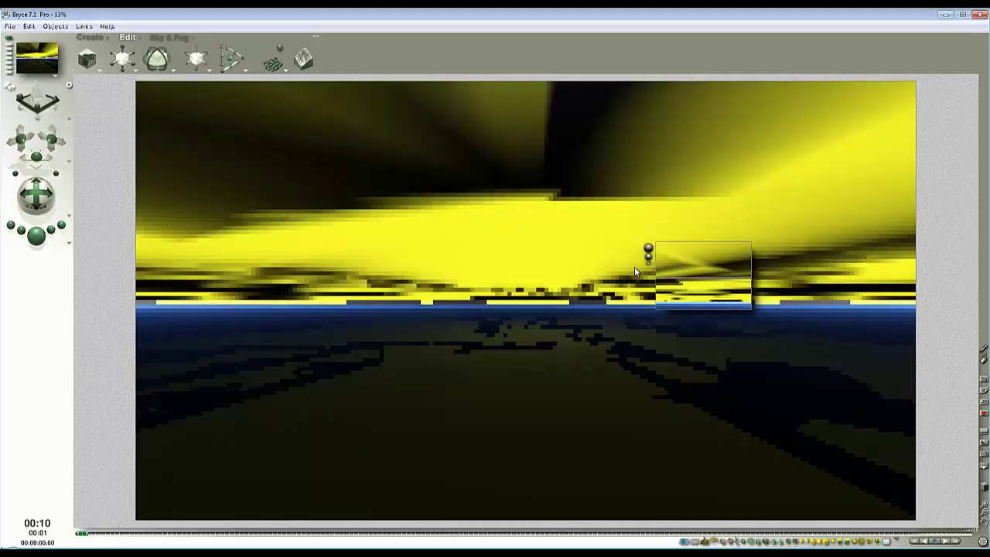
{"action": "left_click_drag", "start_coordinate": [590, 229], "coordinate": [494, 136]}
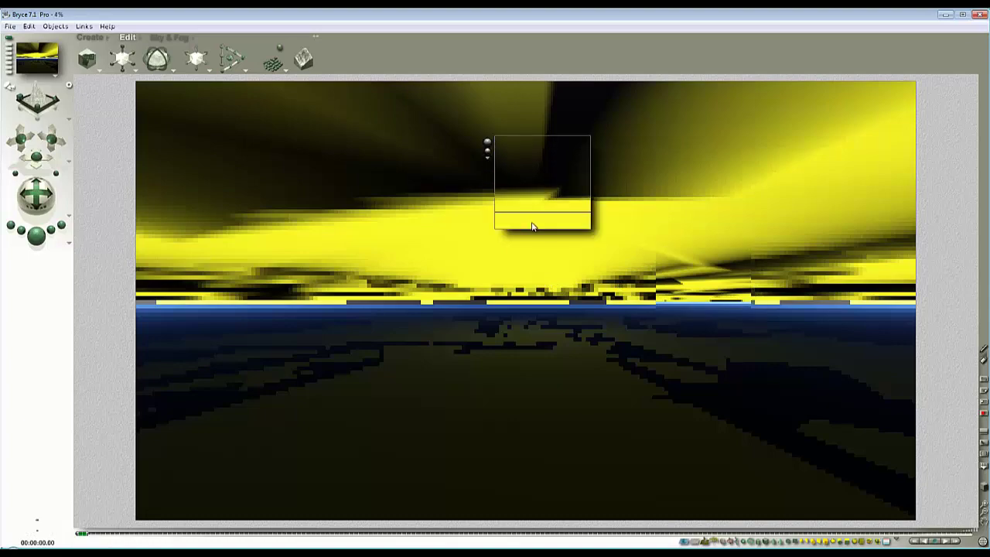
{"action": "key", "text": "Escape"}
Step: Enable the Additive option in the slab's volume material and test-render the scene
{"action": "left_click", "coordinate": [606, 220]}
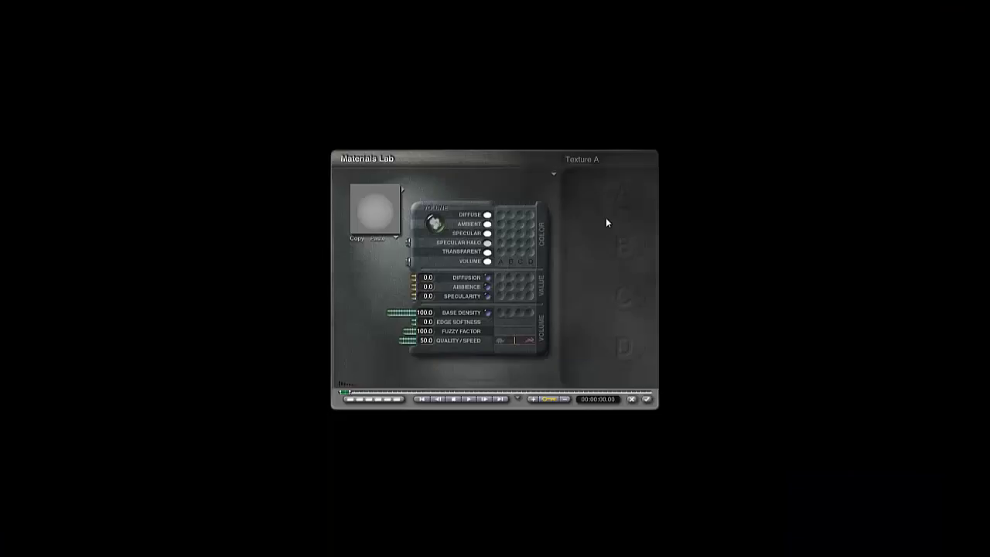
{"action": "left_click", "coordinate": [555, 175]}
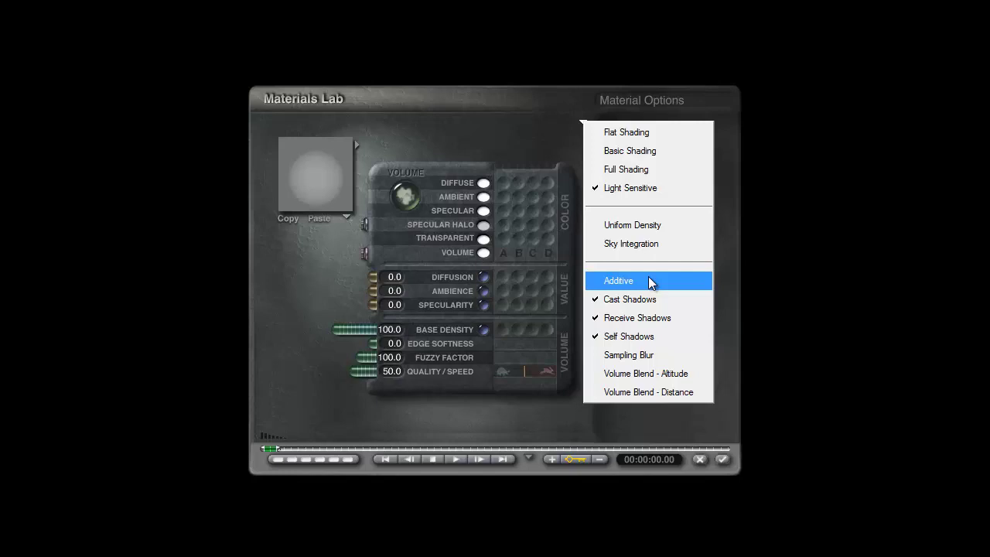
{"action": "left_click", "coordinate": [635, 279]}
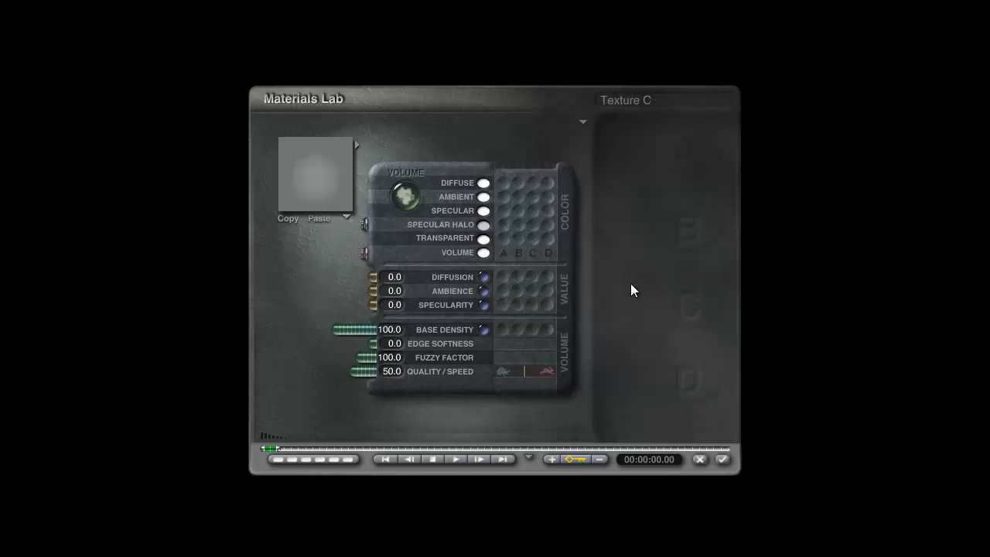
{"action": "left_click", "coordinate": [723, 460]}
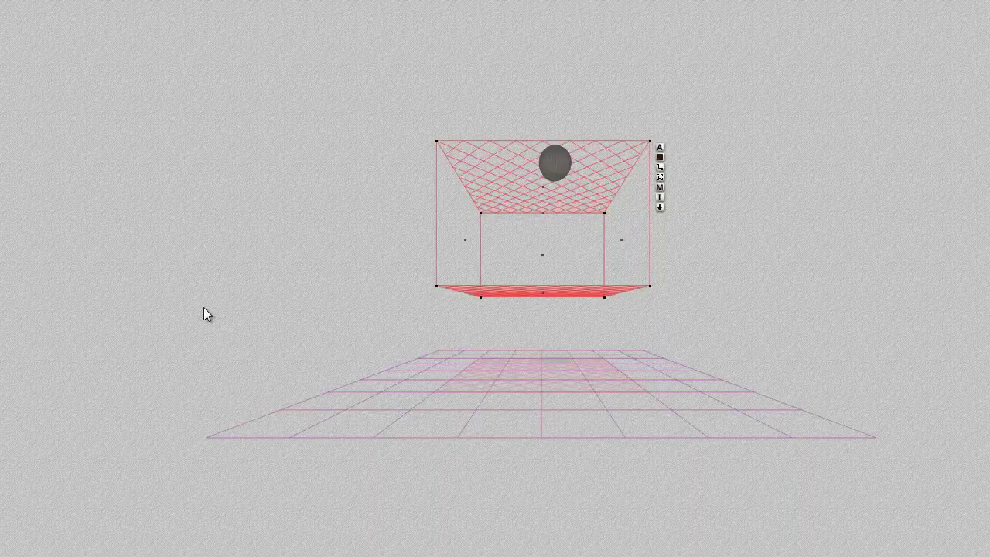
{"action": "key", "text": "ctrl+r"}
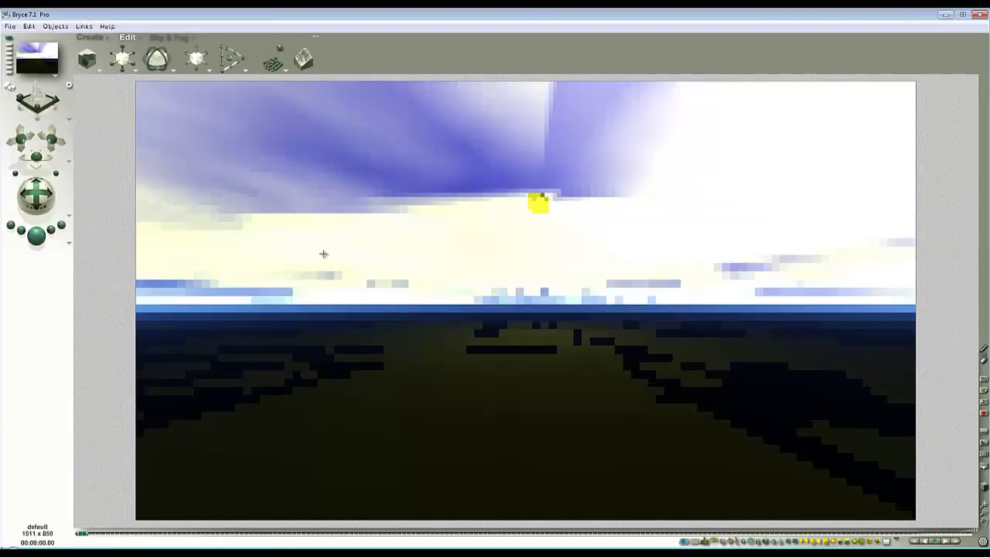
Step: Set the sky mode to Atmosphere Off with a black background and test-render the scene
{"action": "left_click", "coordinate": [157, 38]}
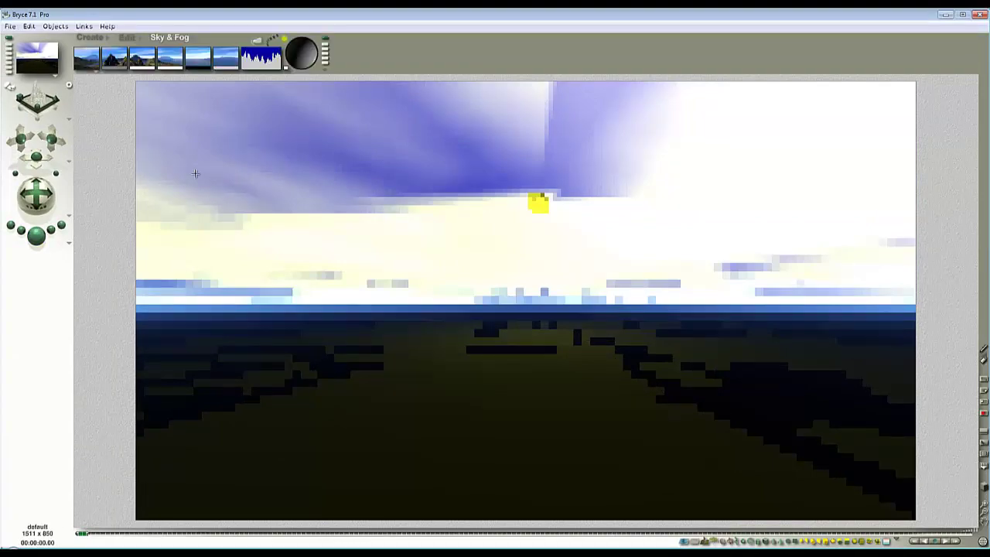
{"action": "left_click", "coordinate": [257, 40]}
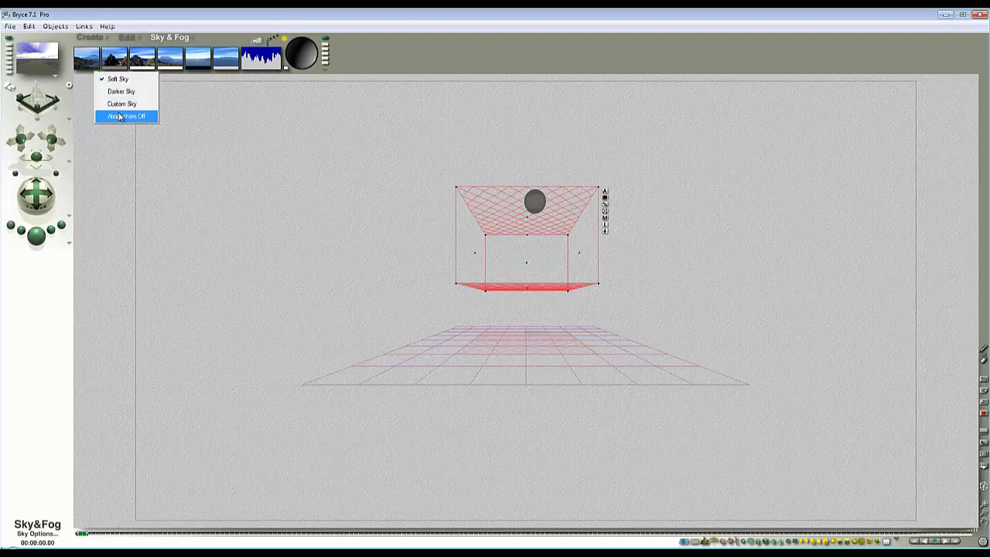
{"action": "left_click", "coordinate": [119, 116]}
{"action": "left_click_drag", "start_coordinate": [93, 68], "coordinate": [199, 66]}
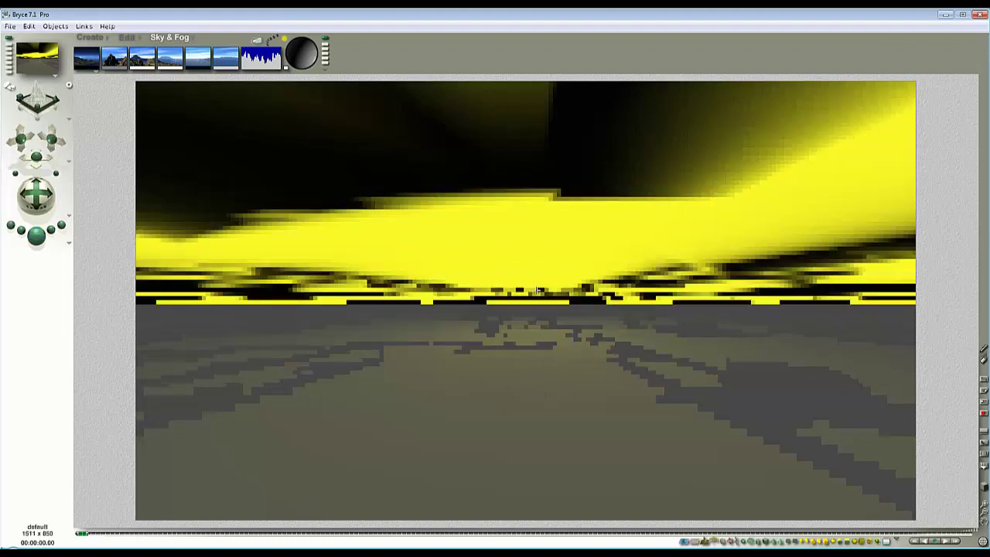
Step: Lower the camera to ground-plane height and move it closer to the slab
{"action": "key", "text": "Escape"}
{"action": "key", "text": "3"}
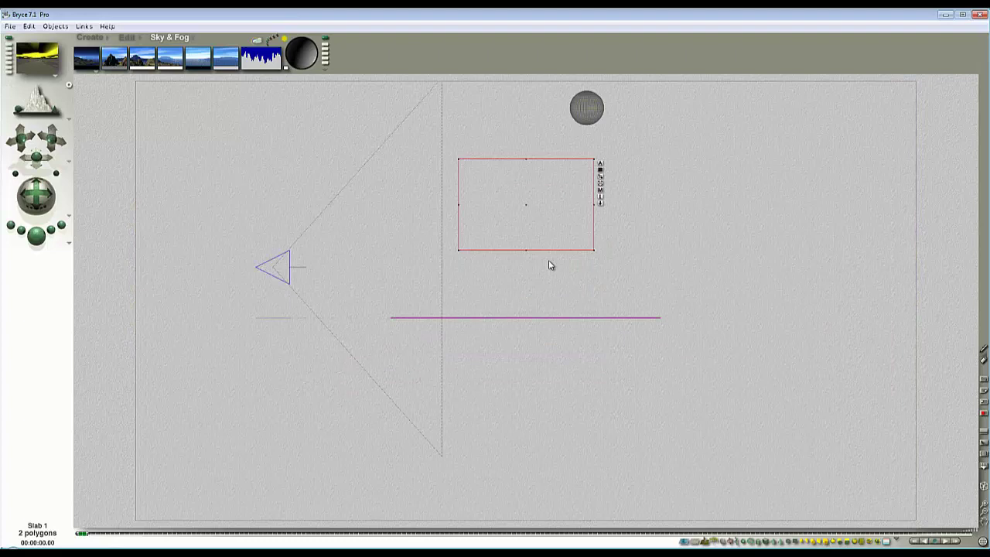
{"action": "left_click_drag", "start_coordinate": [280, 274], "coordinate": [374, 316]}
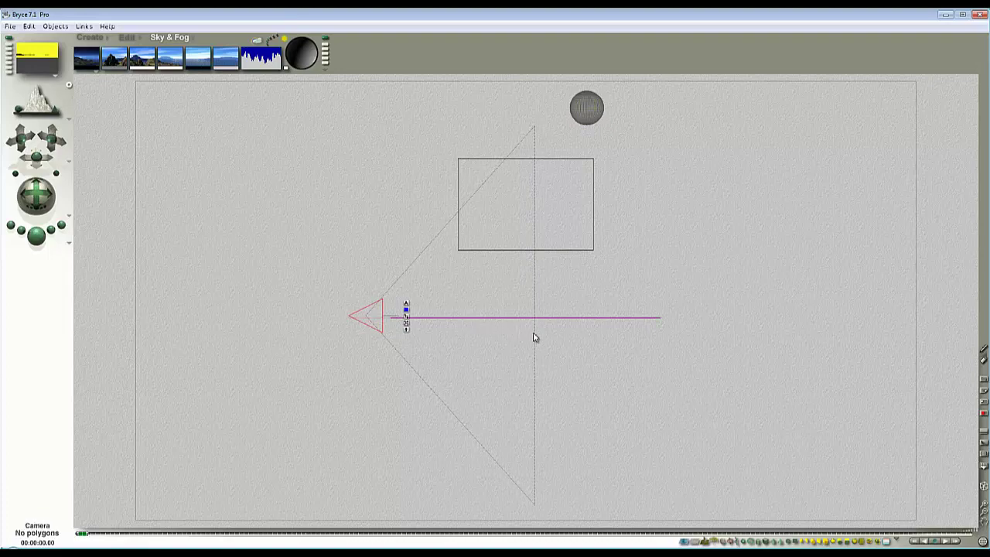
{"action": "key", "text": "1"}
Step: Apply the Sun & Moon settings in the Sky Lab and bank the camera until the horizon runs nearly vertical
{"action": "left_click", "coordinate": [570, 313], "text": "ctrl"}
{"action": "left_click", "coordinate": [580, 315]}
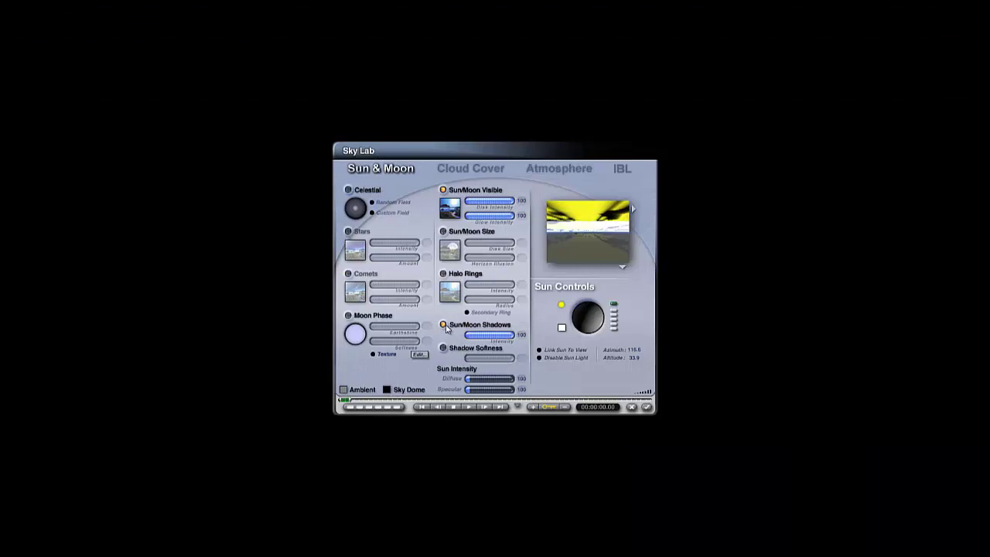
{"action": "left_click", "coordinate": [648, 407]}
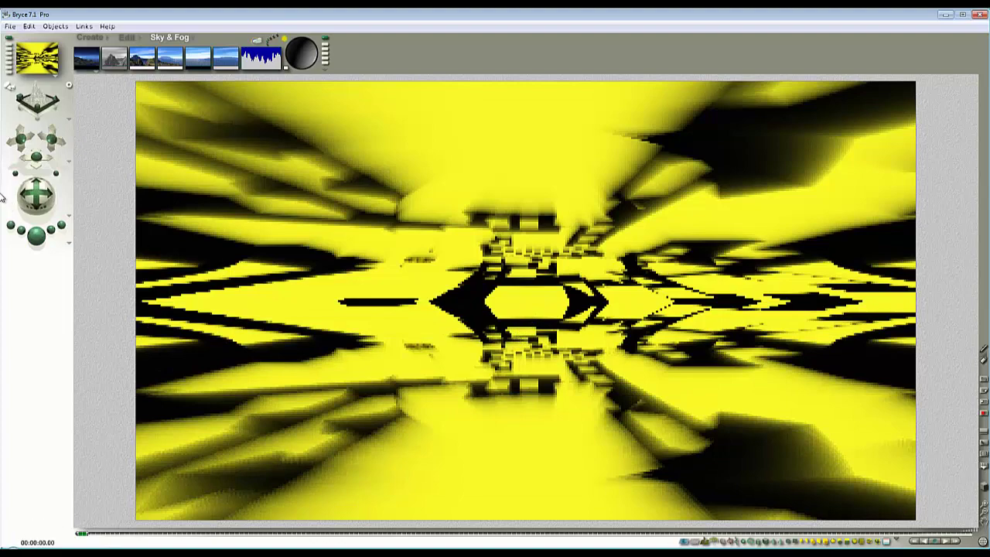
{"action": "left_click_drag", "start_coordinate": [14, 172], "coordinate": [209, 242]}
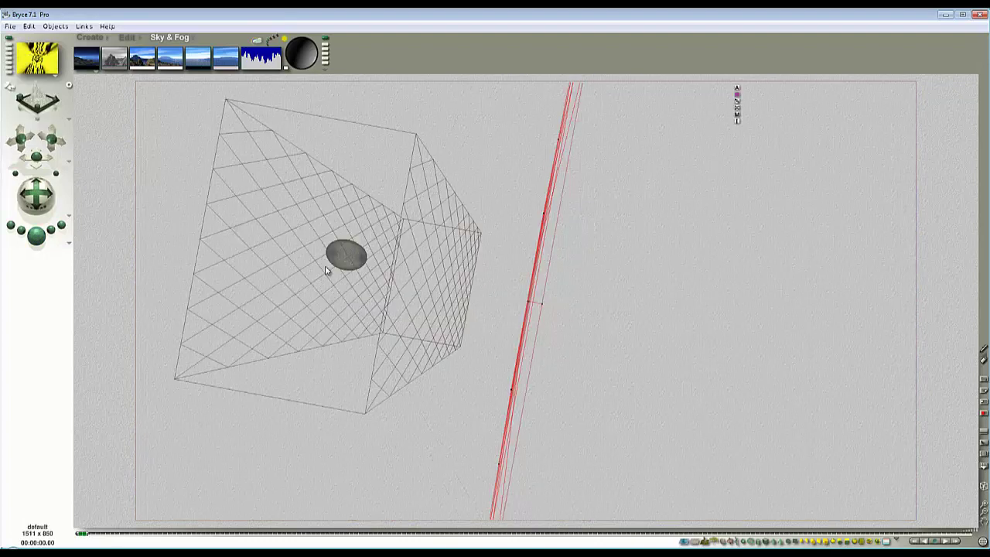
Step: Shift the slab downward and the sphere to the upper left in the banked camera view, and test-render the scene
{"action": "left_click", "coordinate": [348, 257], "text": "ctrl"}
{"action": "left_click_drag", "start_coordinate": [432, 243], "coordinate": [353, 395]}
{"action": "left_click_drag", "start_coordinate": [302, 195], "coordinate": [382, 288]}
{"action": "left_click_drag", "start_coordinate": [343, 241], "coordinate": [276, 85]}
{"action": "left_click", "coordinate": [35, 235]}
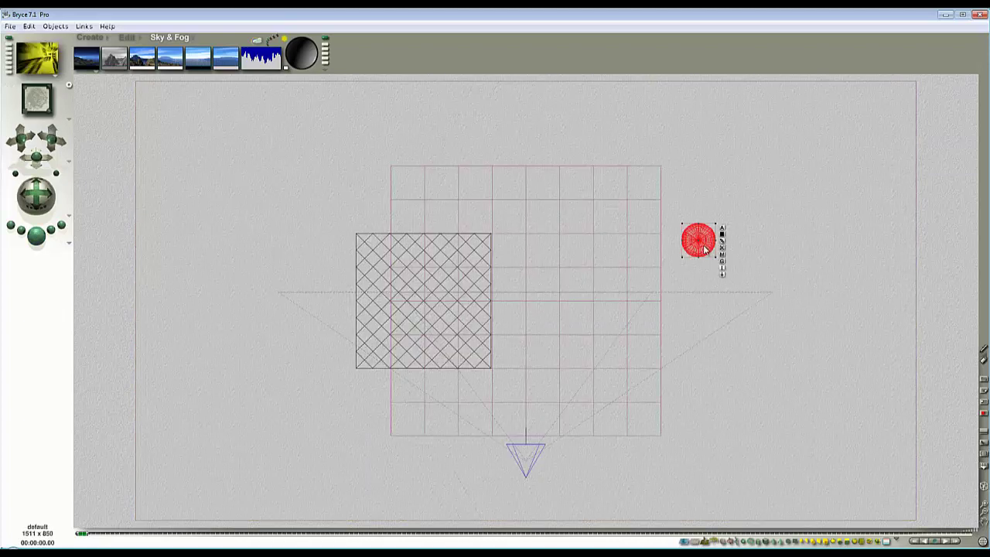
Step: Move the sphere and its light to just above the slab in the camera view and re-render the scene
{"action": "key", "text": "1"}
{"action": "left_click_drag", "start_coordinate": [280, 102], "coordinate": [381, 256]}
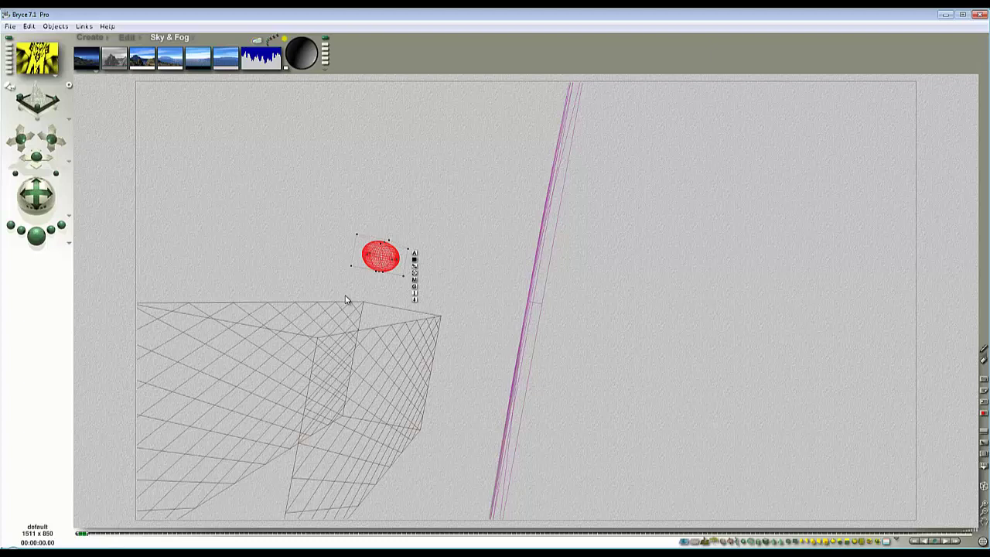
{"action": "left_click", "coordinate": [36, 241]}
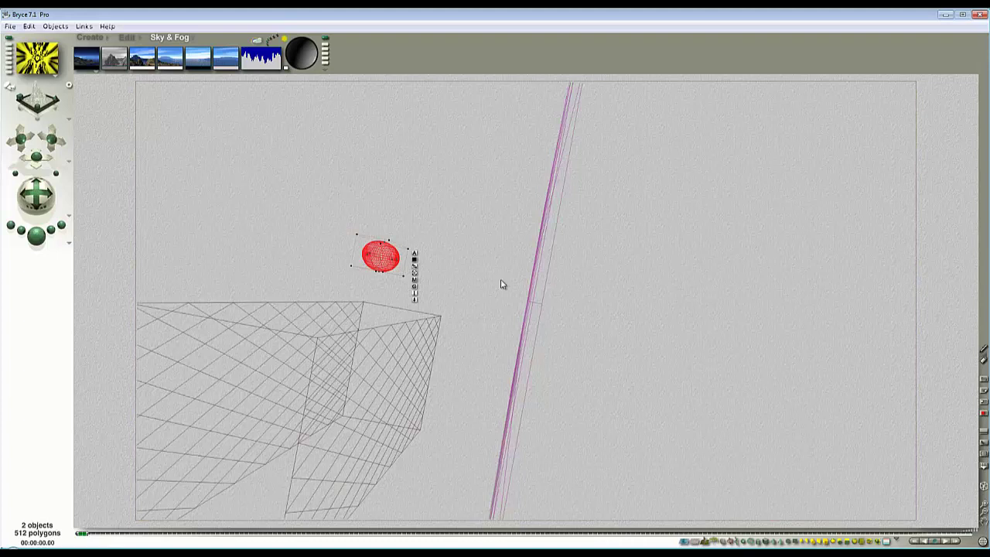
Step: Open the sphere material's texture in the Deep Texture Editor and copy component 1 into component 2
{"action": "left_click", "coordinate": [394, 250], "text": "ctrl"}
{"action": "left_click", "coordinate": [418, 258]}
{"action": "left_click", "coordinate": [414, 283]}
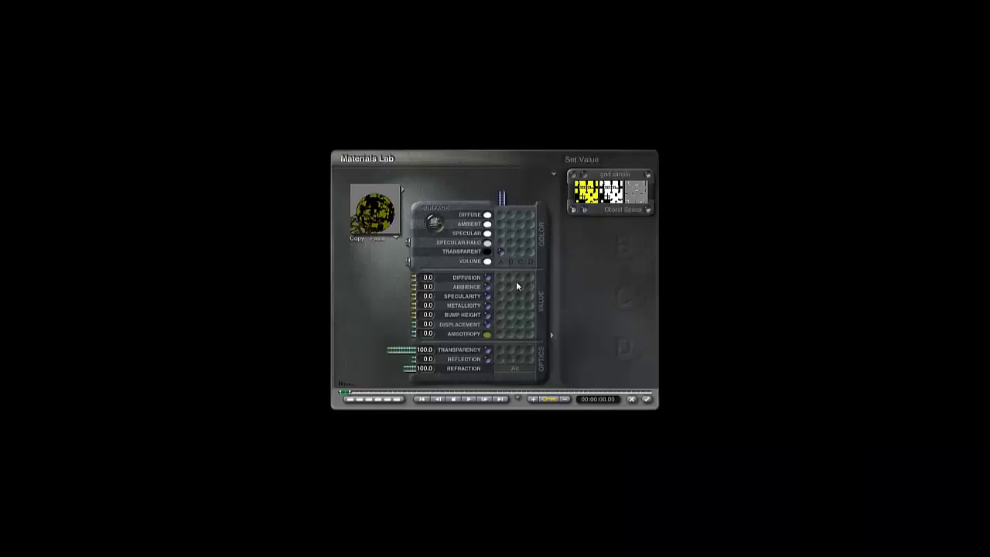
{"action": "left_click", "coordinate": [584, 174]}
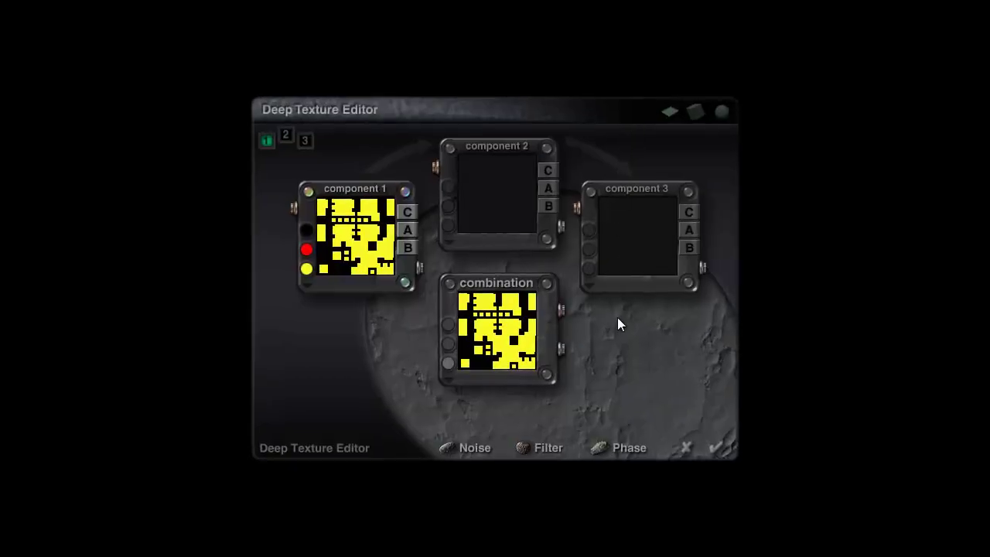
{"action": "left_click_drag", "start_coordinate": [371, 246], "coordinate": [505, 201]}
Step: Change component 1's yellow colour to red and set the blend mode between components 1 and 2 to Difference
{"action": "left_click", "coordinate": [404, 191]}
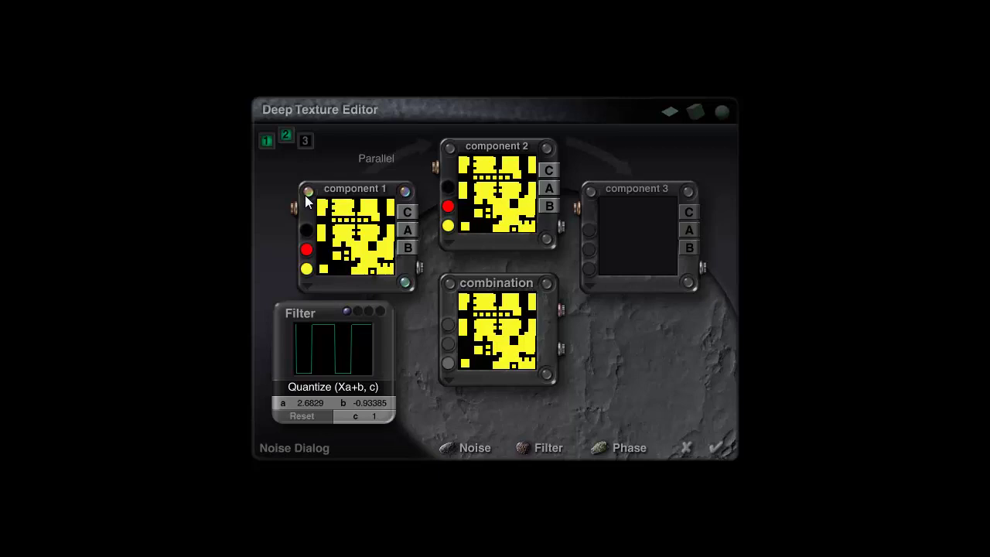
{"action": "left_click", "coordinate": [306, 192]}
{"action": "left_click", "coordinate": [402, 283]}
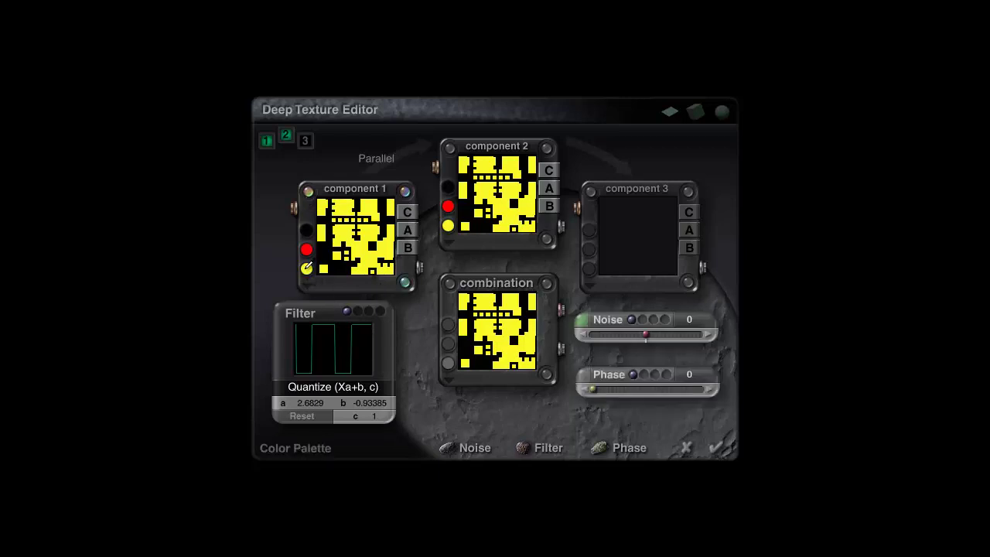
{"action": "left_click_drag", "start_coordinate": [306, 269], "coordinate": [304, 280]}
{"action": "left_click", "coordinate": [379, 159]}
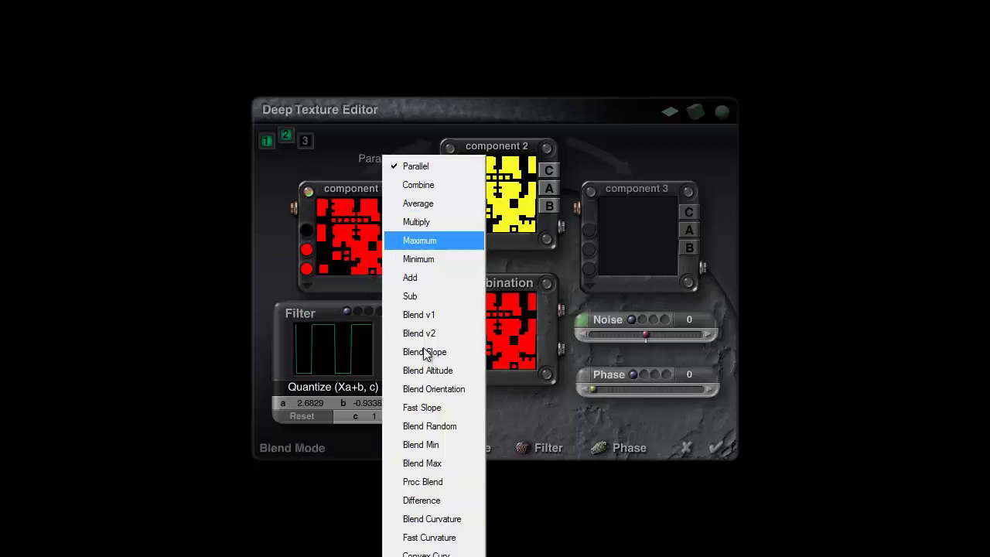
{"action": "left_click", "coordinate": [447, 498]}
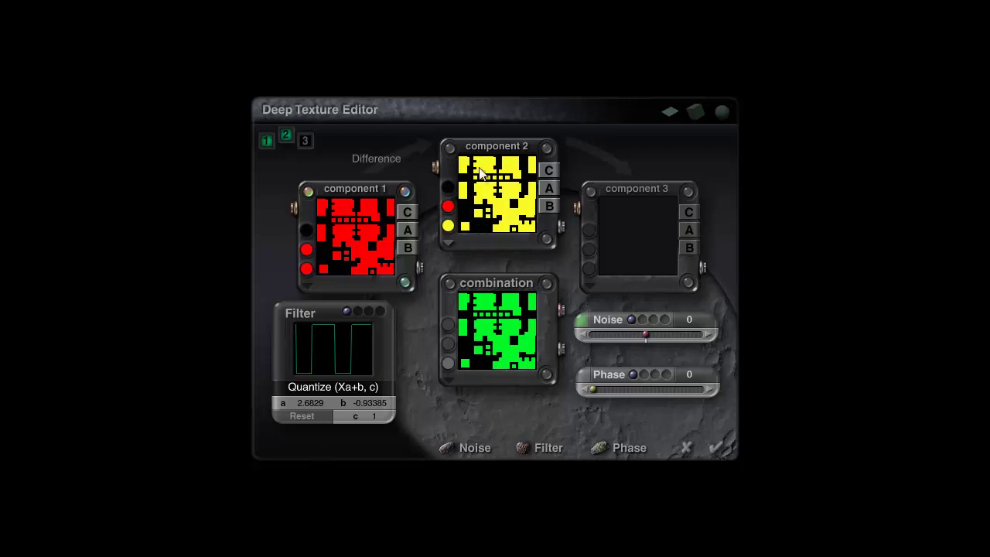
Step: Vary component 2's noise into a finer pattern and change its yellow colour to blue
{"action": "left_click", "coordinate": [548, 147]}
{"action": "left_click_drag", "start_coordinate": [642, 334], "coordinate": [676, 334]}
{"action": "left_click_drag", "start_coordinate": [448, 226], "coordinate": [488, 236]}
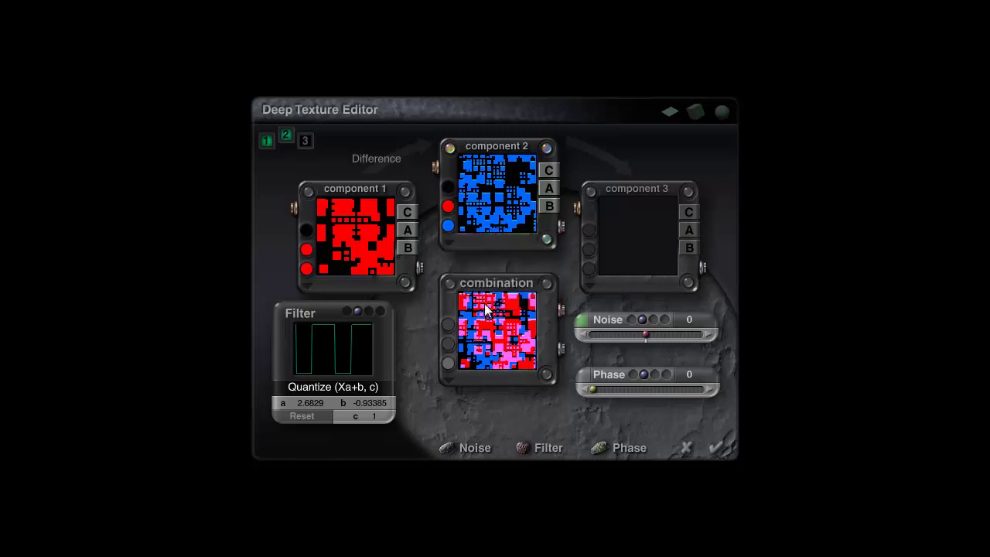
{"action": "left_click", "coordinate": [450, 241]}
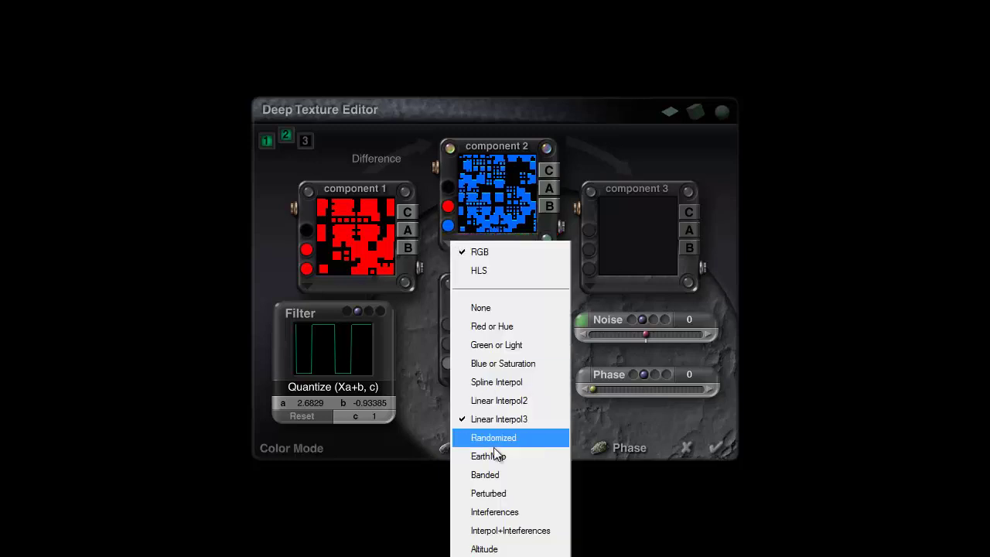
{"action": "left_click", "coordinate": [497, 531]}
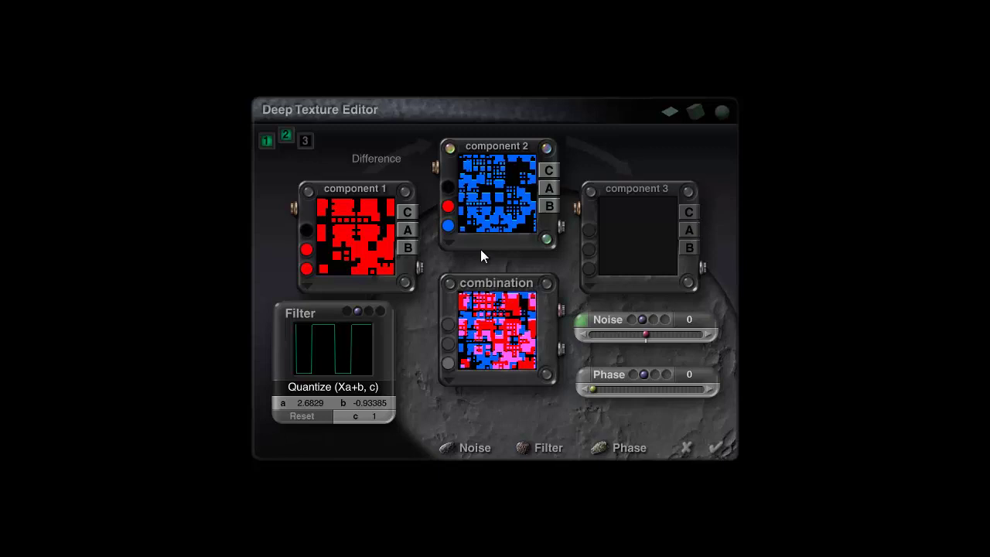
Step: Set component 2's filter to Smooth Clip aX+b, accept the texture and test-render the scene
{"action": "left_click", "coordinate": [364, 387]}
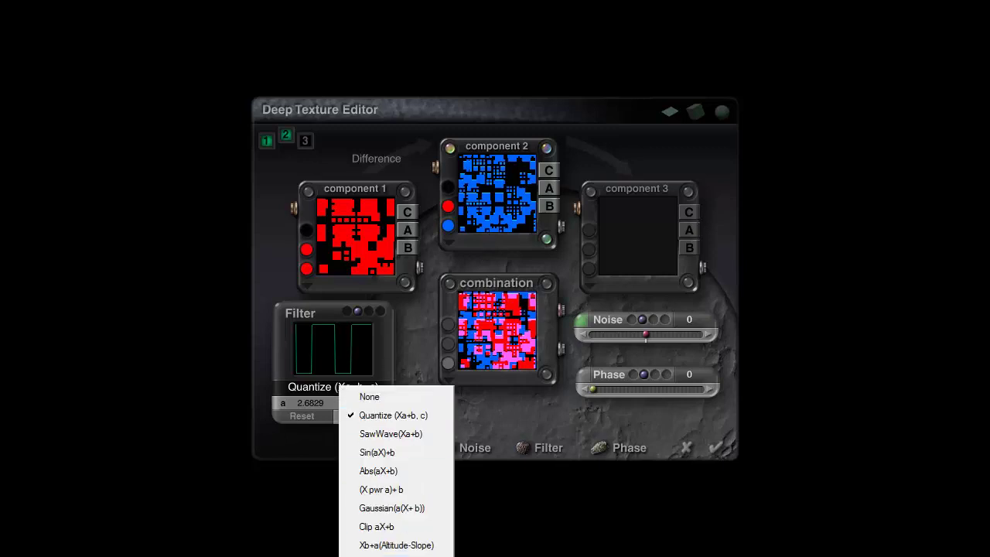
{"action": "left_click", "coordinate": [396, 554]}
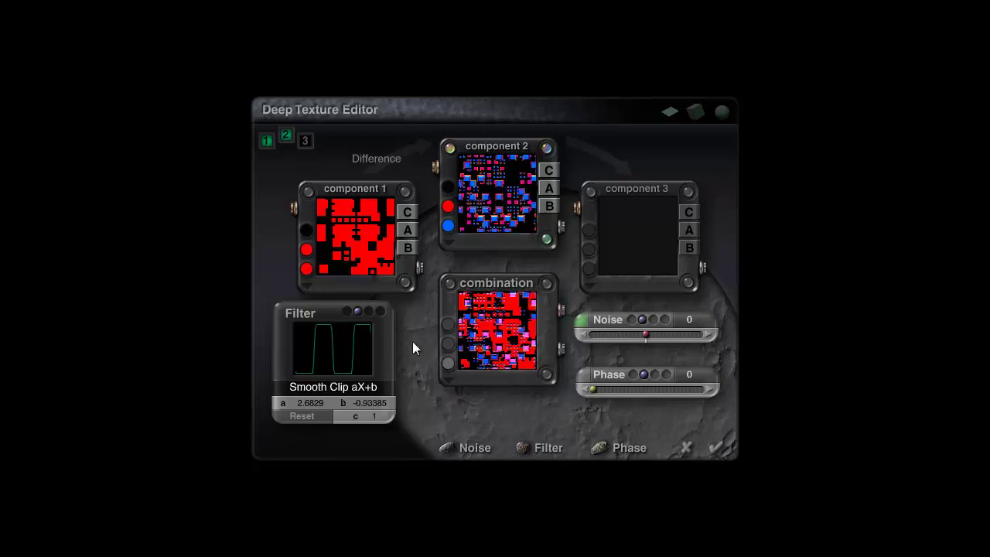
{"action": "left_click", "coordinate": [722, 448]}
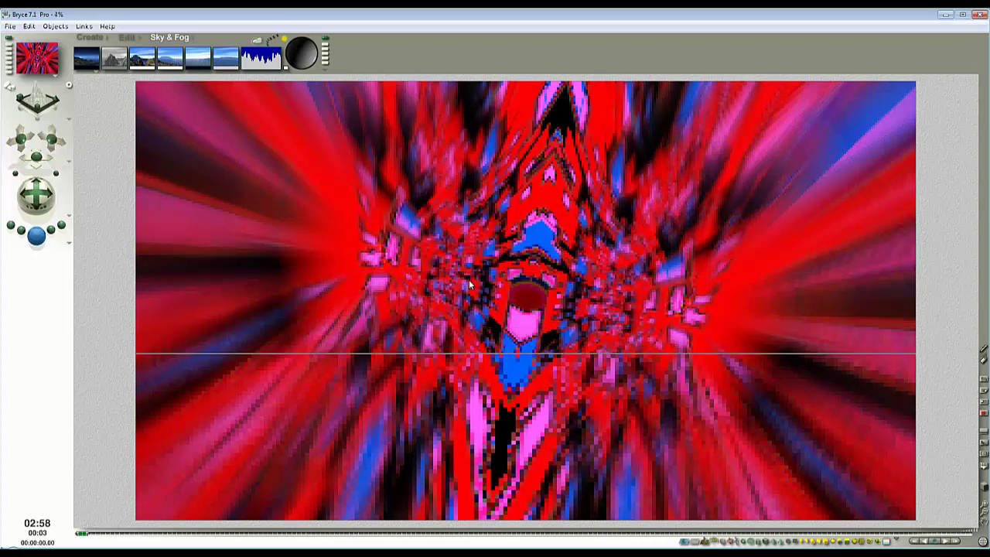
{"action": "left_click", "coordinate": [434, 261]}
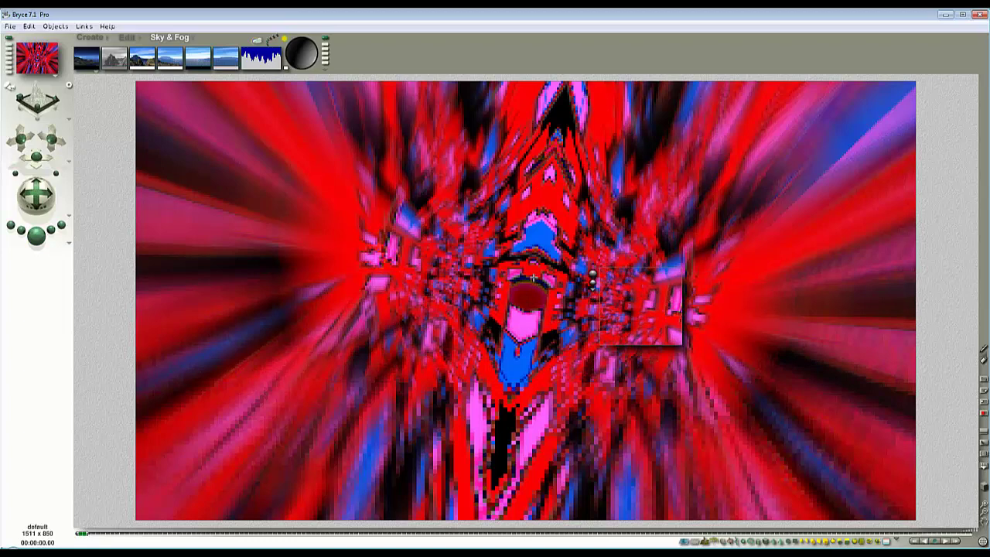
{"action": "left_click", "coordinate": [500, 279]}
Step: Move the sphere and its light well beyond the slab, farther from the camera, and check the result in camera view
{"action": "key", "text": "3"}
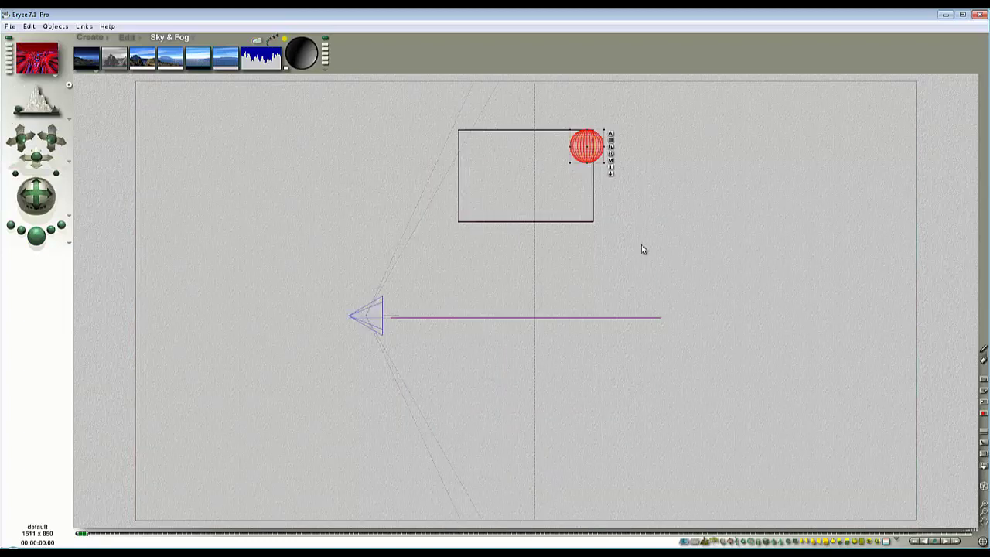
{"action": "left_click", "coordinate": [983, 511]}
{"action": "left_click", "coordinate": [983, 511]}
{"action": "left_click_drag", "start_coordinate": [583, 335], "coordinate": [632, 237]}
{"action": "left_click", "coordinate": [525, 299]}
{"action": "key", "text": "1"}
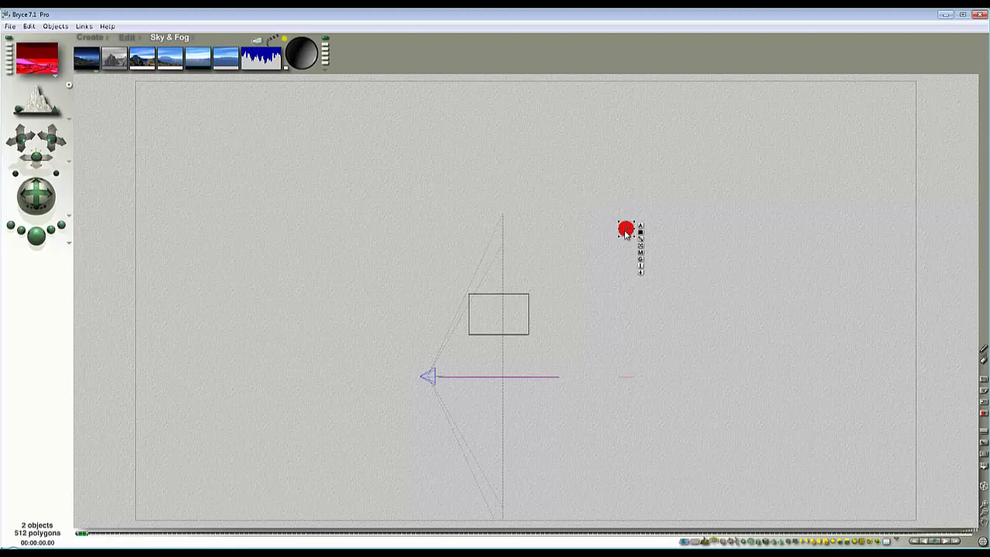
Step: Place a duplicate of the sphere and light close to the camera at the slab's underside and test-render the scene
{"action": "left_click_drag", "start_coordinate": [627, 234], "coordinate": [489, 350]}
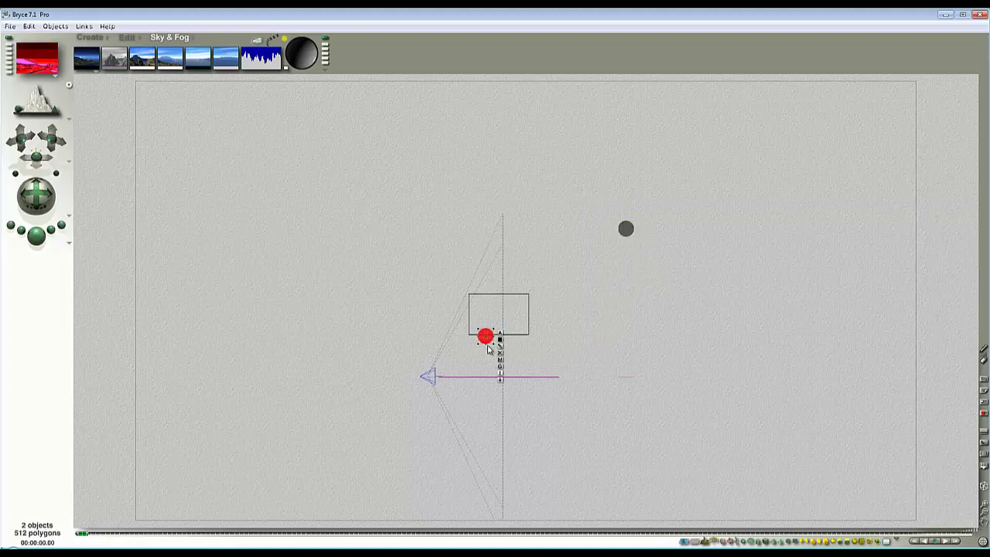
{"action": "key", "text": "1"}
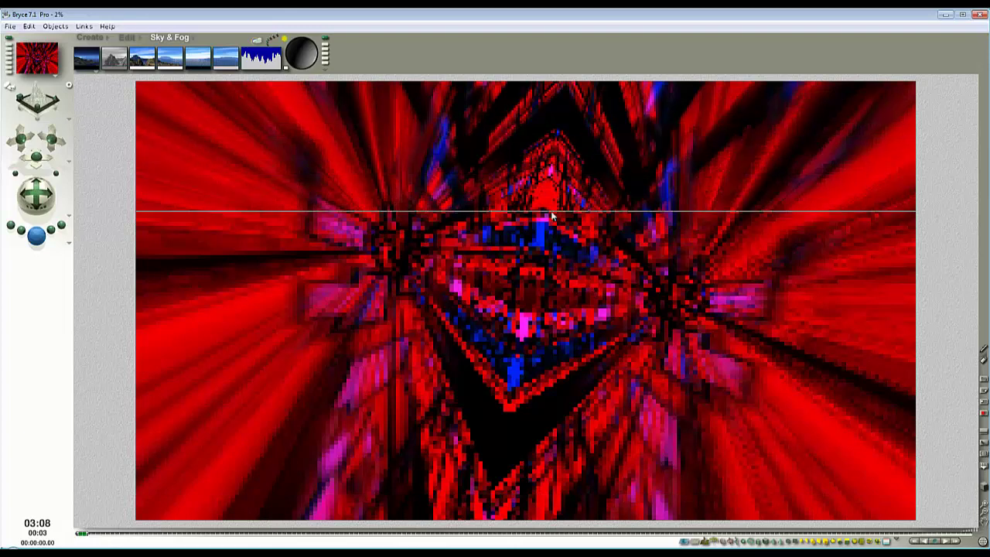
{"action": "left_click", "coordinate": [454, 279]}
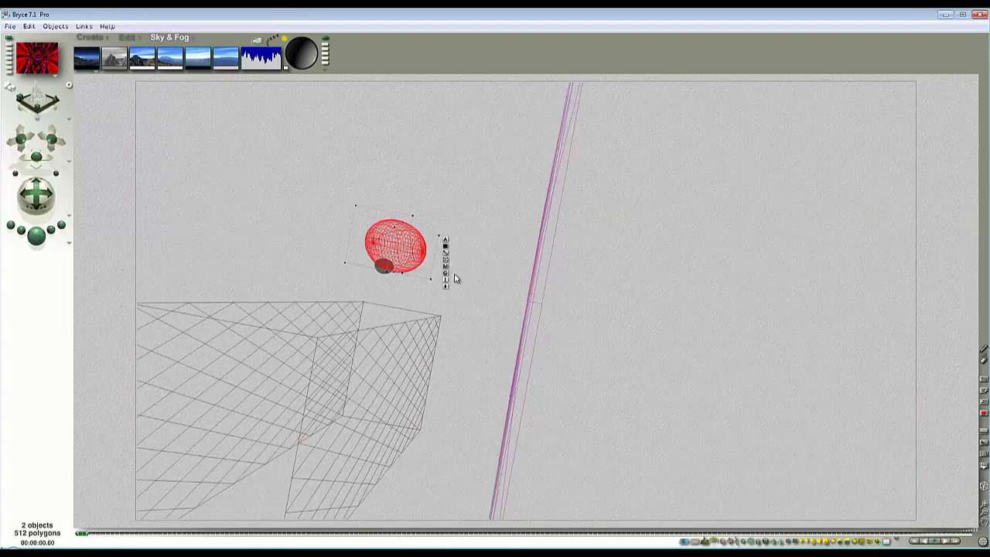
Step: Select only the duplicate sphere near the camera and re-render the scene
{"action": "key", "text": "3"}
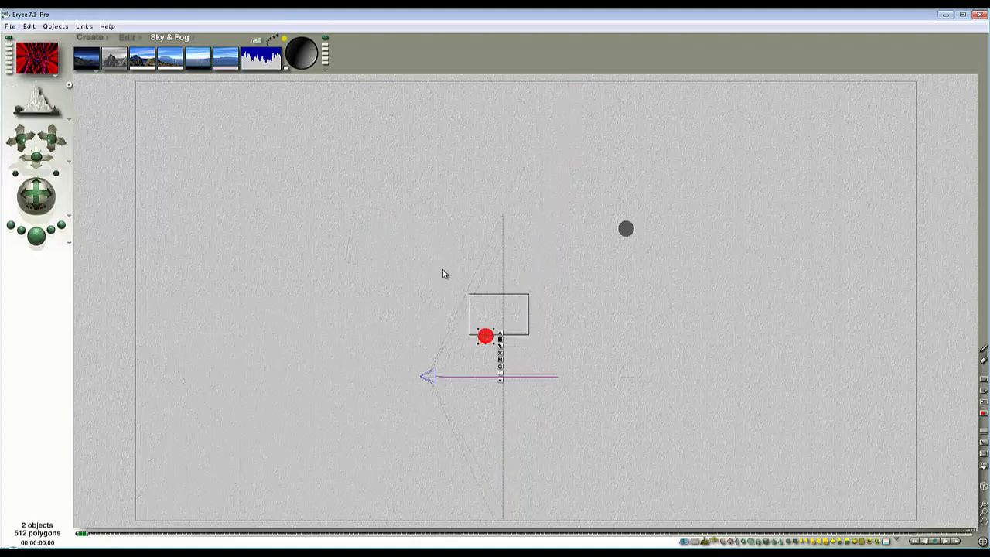
{"action": "left_click", "coordinate": [490, 343], "text": "ctrl"}
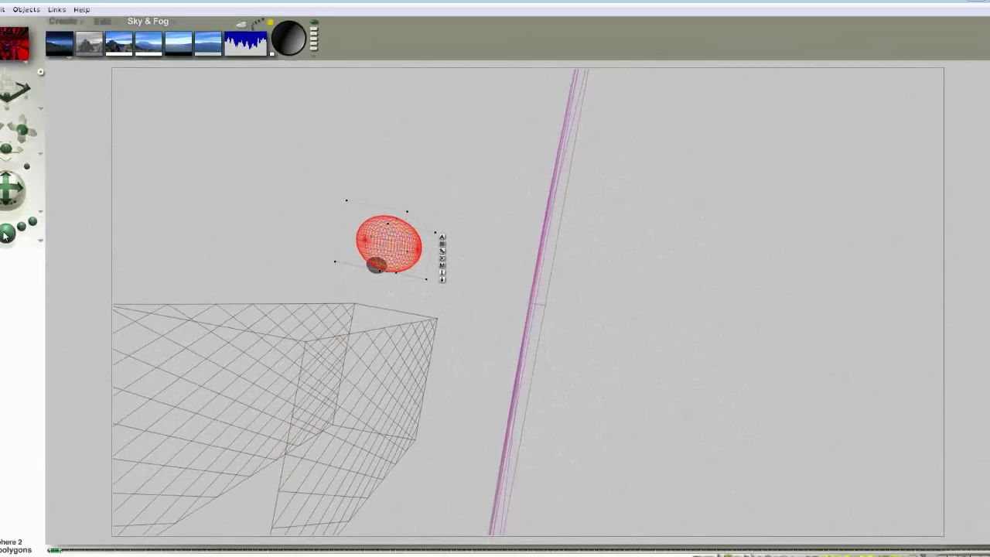
{"action": "key", "text": "ctrl+r"}
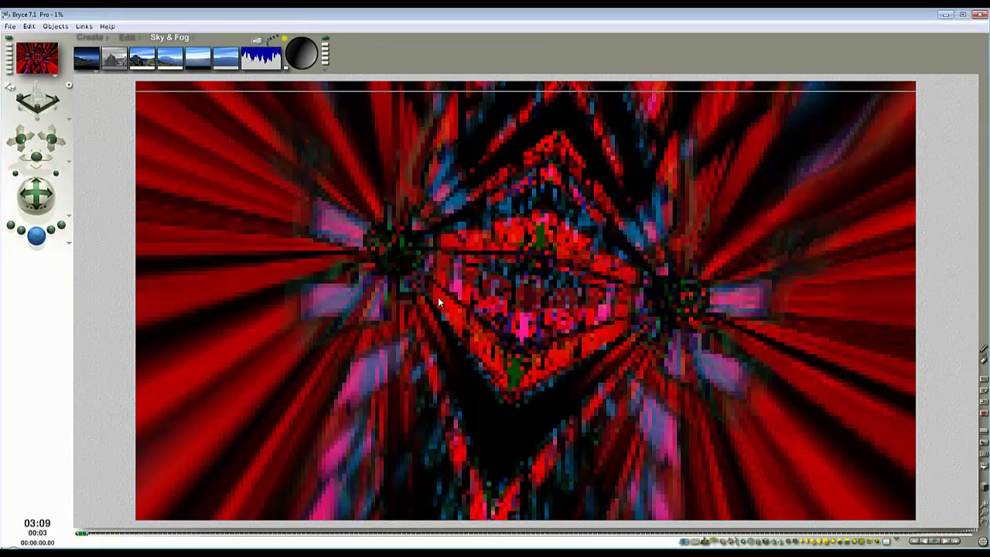
Step: Re-render a small area around the dark speckled spot left of the image centre
{"action": "left_click", "coordinate": [358, 195]}
{"action": "left_click_drag", "start_coordinate": [445, 271], "coordinate": [358, 205]}
{"action": "left_click", "coordinate": [351, 213]}
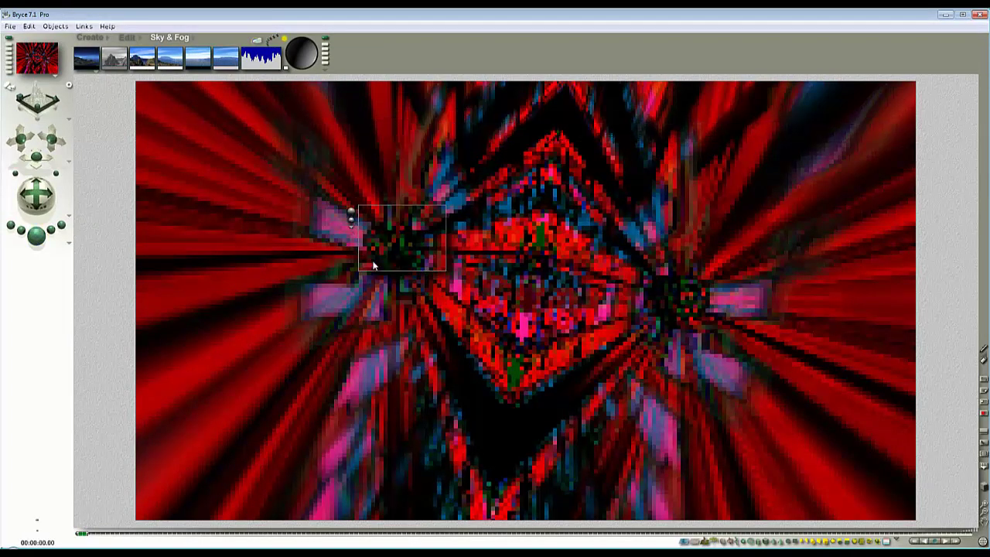
Step: Enlarge the duplicate sphere and its light to more than twice their size and move them farther from the camera
{"action": "key", "text": "2"}
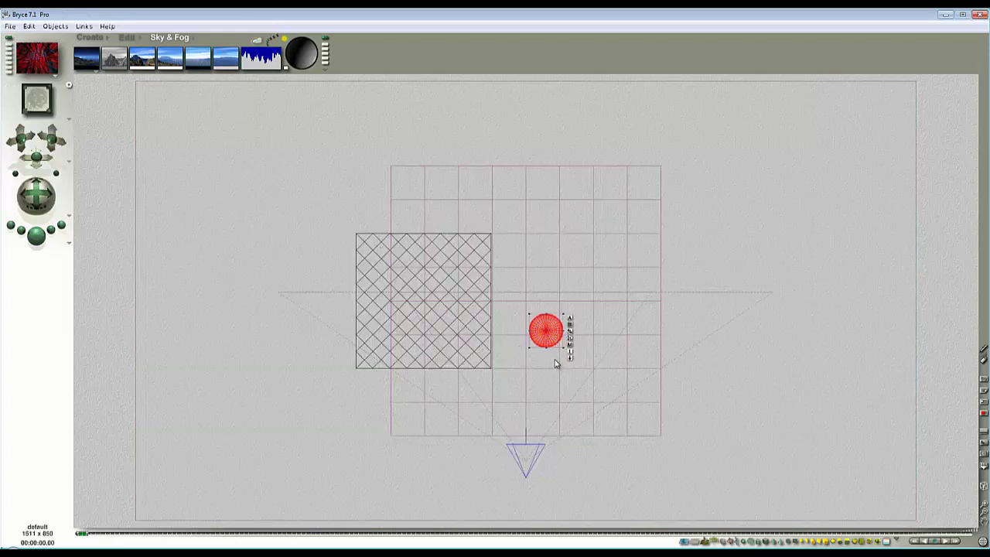
{"action": "key", "text": "3"}
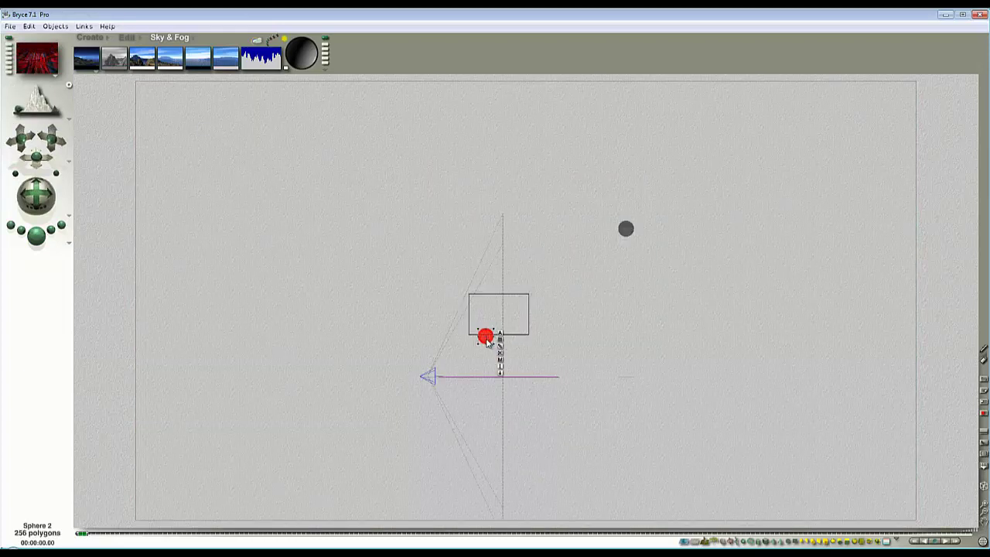
{"action": "left_click", "coordinate": [485, 338], "text": "ctrl"}
{"action": "left_click", "coordinate": [507, 362]}
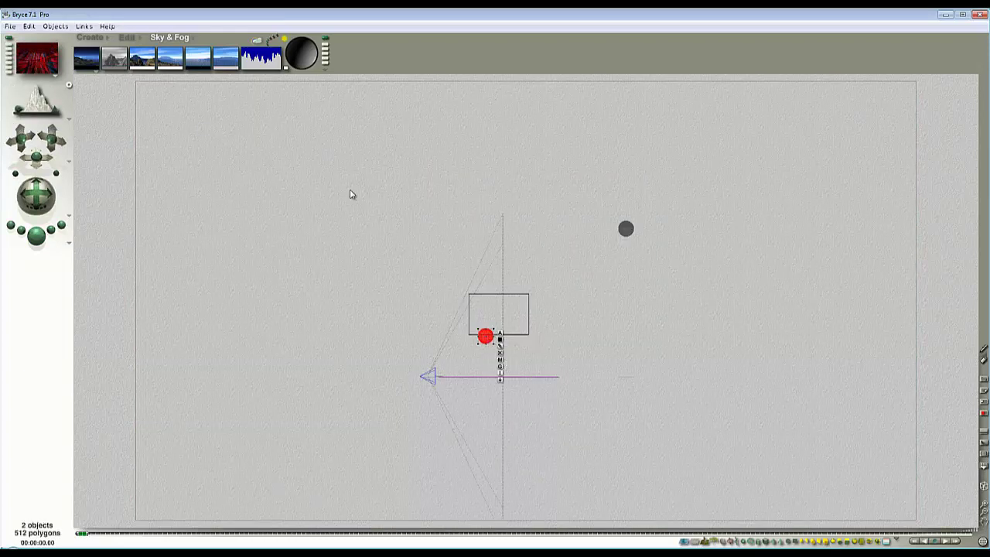
{"action": "left_click", "coordinate": [128, 37]}
{"action": "left_click_drag", "start_coordinate": [121, 60], "coordinate": [128, 65]}
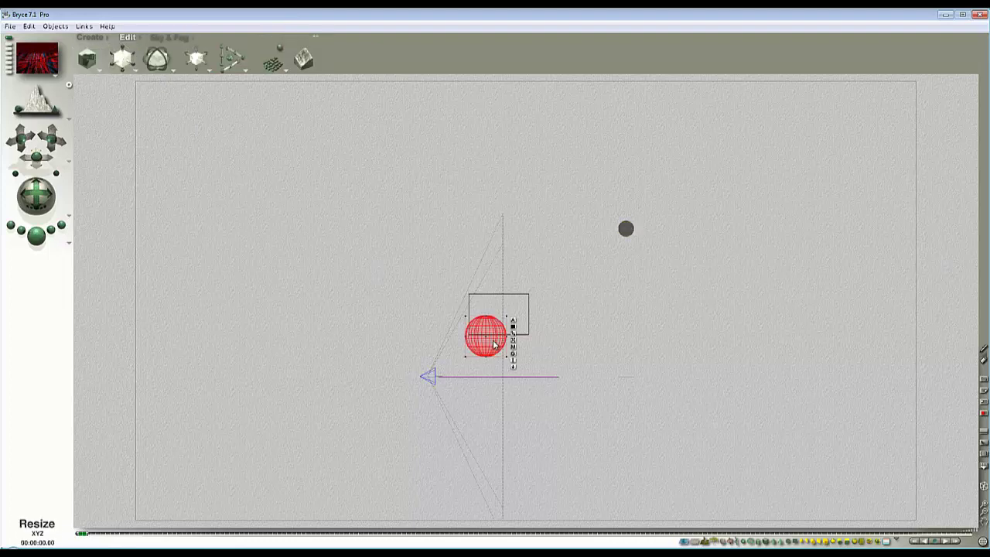
{"action": "left_click_drag", "start_coordinate": [494, 345], "coordinate": [515, 335]}
{"action": "key", "text": "Escape"}
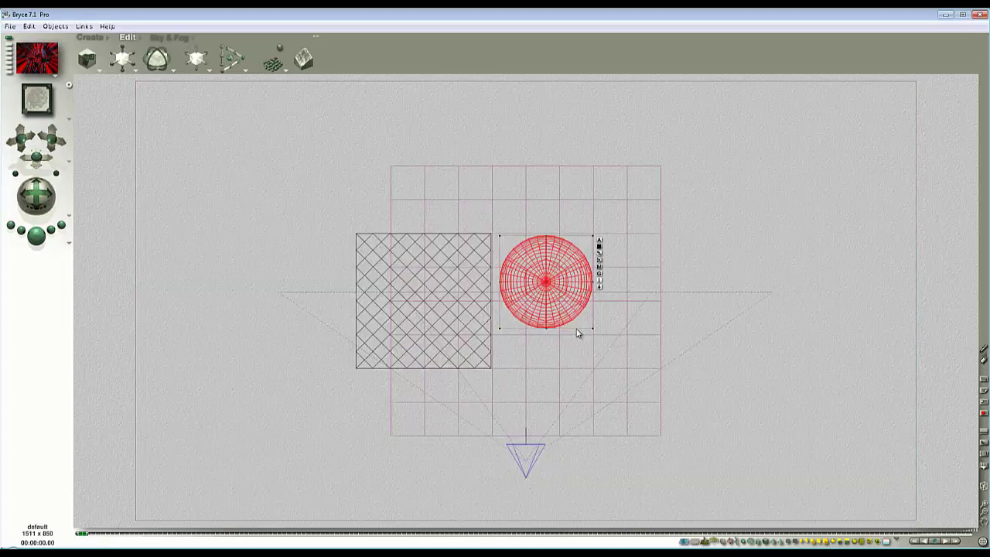
Step: Move the enlarged sphere and its light closer to the camera above the cloud slab, and re-render from the camera view
{"action": "key", "text": "3"}
{"action": "left_click_drag", "start_coordinate": [500, 340], "coordinate": [506, 260]}
{"action": "key", "text": "1"}
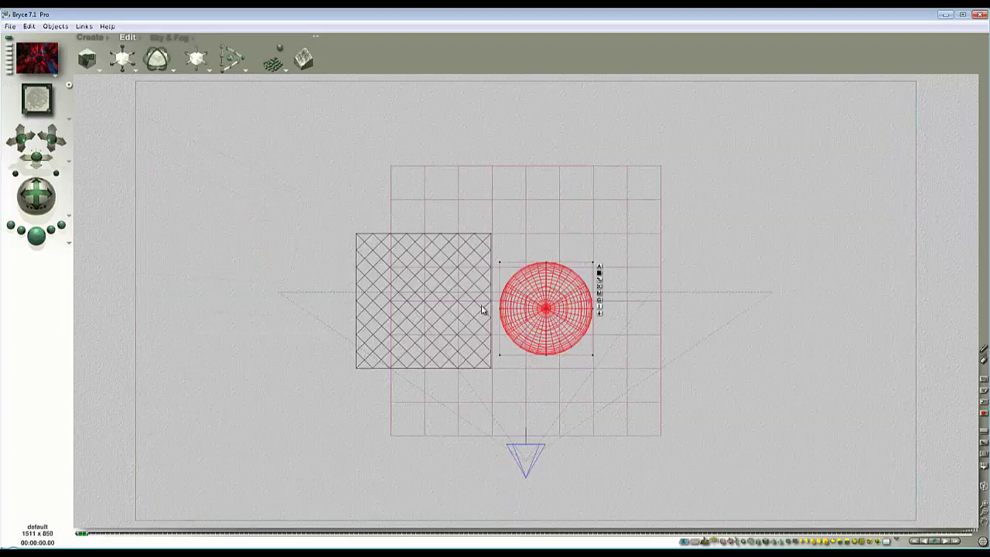
{"action": "key", "text": "3"}
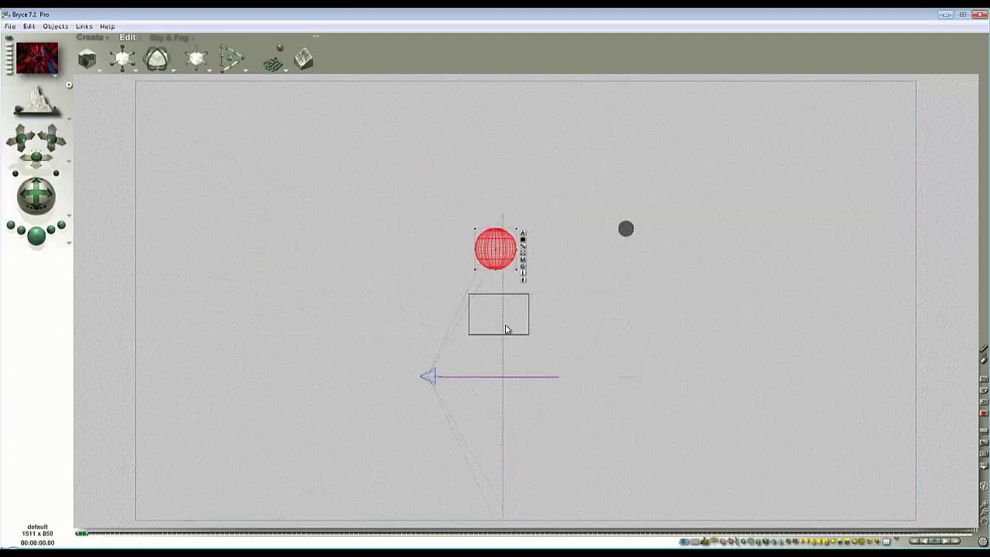
{"action": "key", "text": "4"}
{"action": "left_click_drag", "start_coordinate": [355, 121], "coordinate": [532, 239]}
{"action": "left_click_drag", "start_coordinate": [130, 54], "coordinate": [194, 153]}
{"action": "key", "text": "1"}
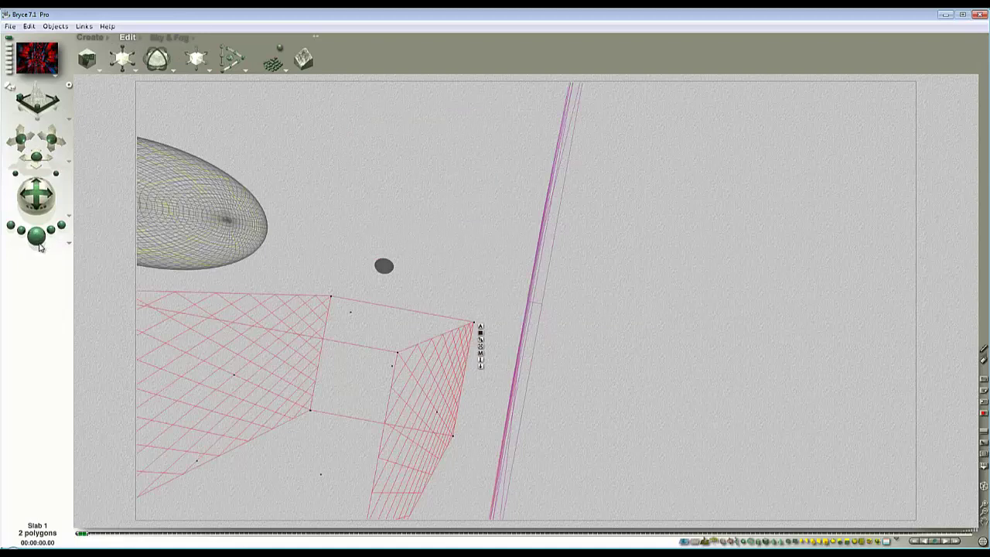
{"action": "left_click", "coordinate": [36, 236]}
Step: Change a shading option in the cloud slab's volume material and test-render two small areas right of the image centre
{"action": "left_click", "coordinate": [480, 353]}
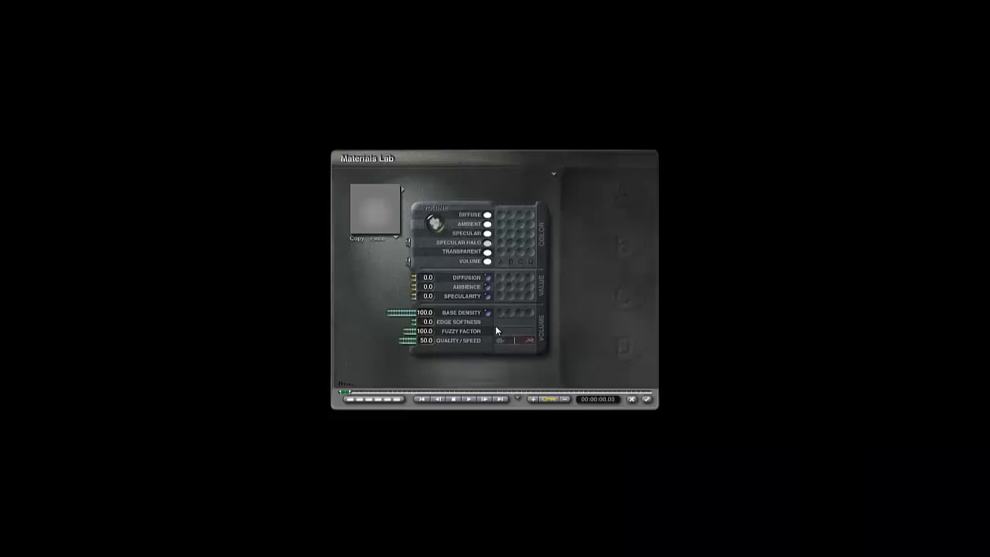
{"action": "left_click", "coordinate": [554, 174]}
{"action": "left_click", "coordinate": [580, 280]}
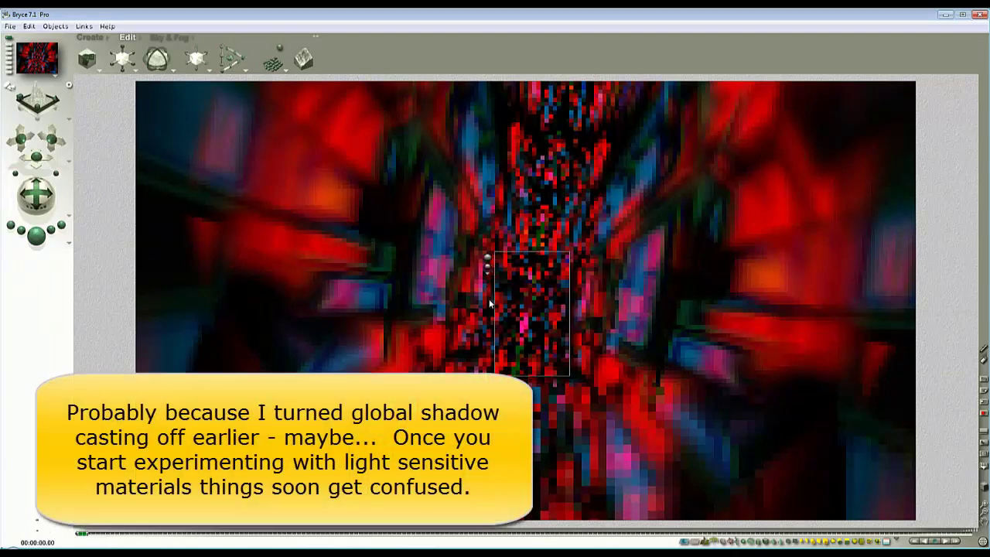
{"action": "left_click_drag", "start_coordinate": [685, 352], "coordinate": [590, 244]}
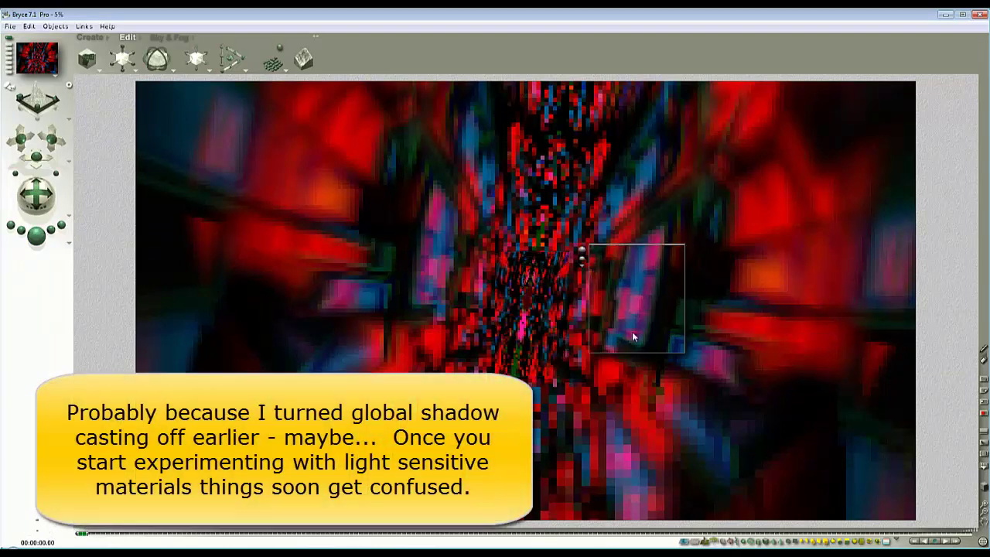
{"action": "left_click_drag", "start_coordinate": [761, 426], "coordinate": [653, 291]}
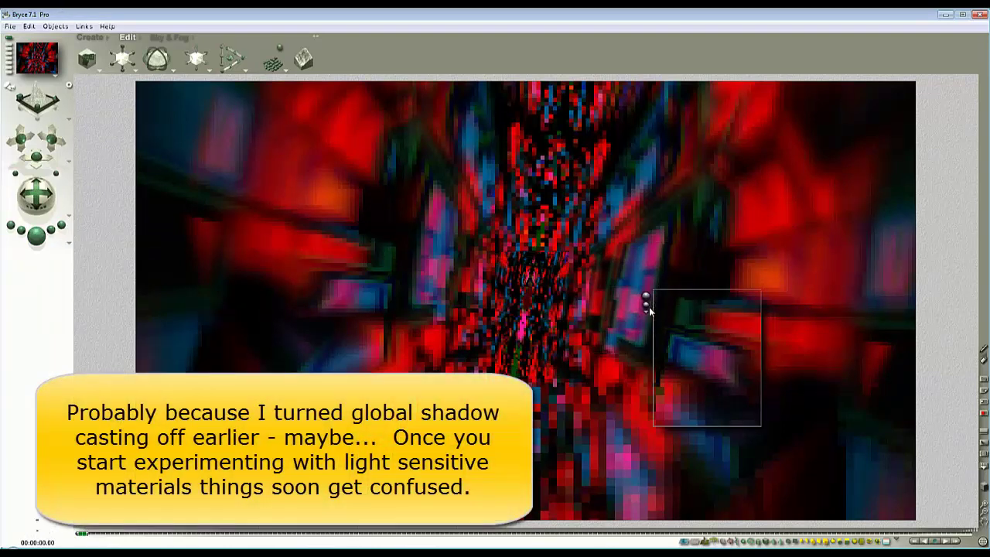
Step: Reopen the cloud slab's material settings and re-render the whole scene
{"action": "left_click", "coordinate": [435, 273]}
{"action": "left_click", "coordinate": [481, 354]}
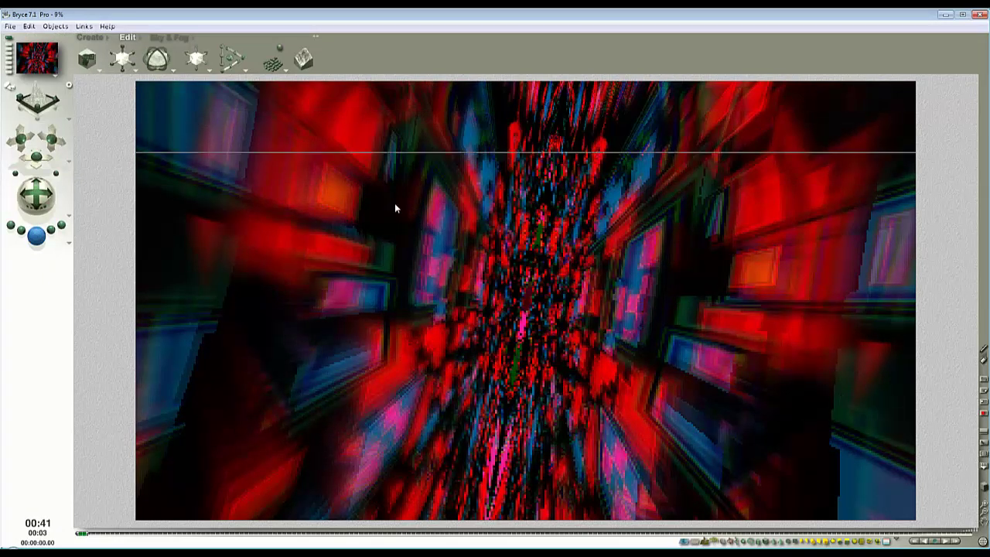
{"action": "left_click", "coordinate": [336, 213]}
{"action": "key", "text": "Escape"}
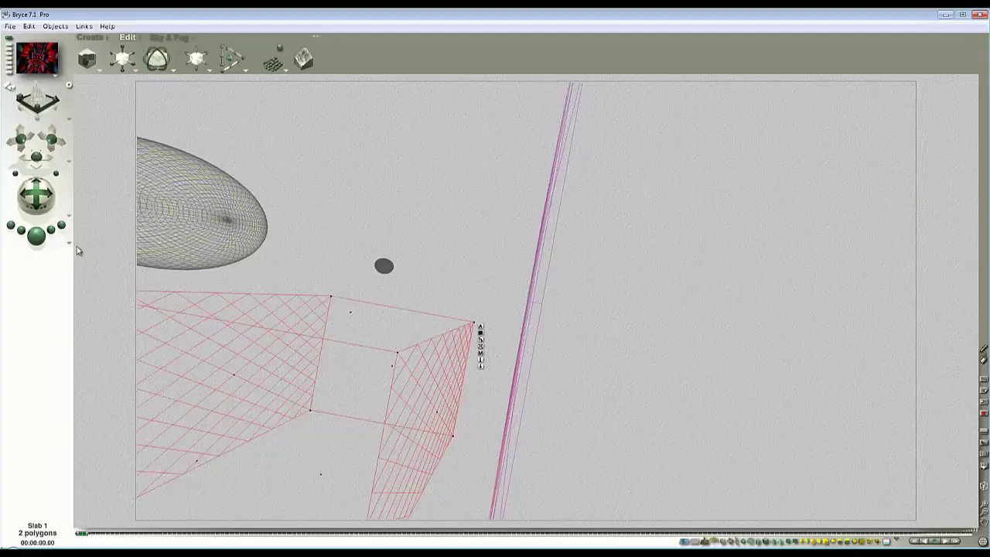
{"action": "left_click", "coordinate": [35, 243]}
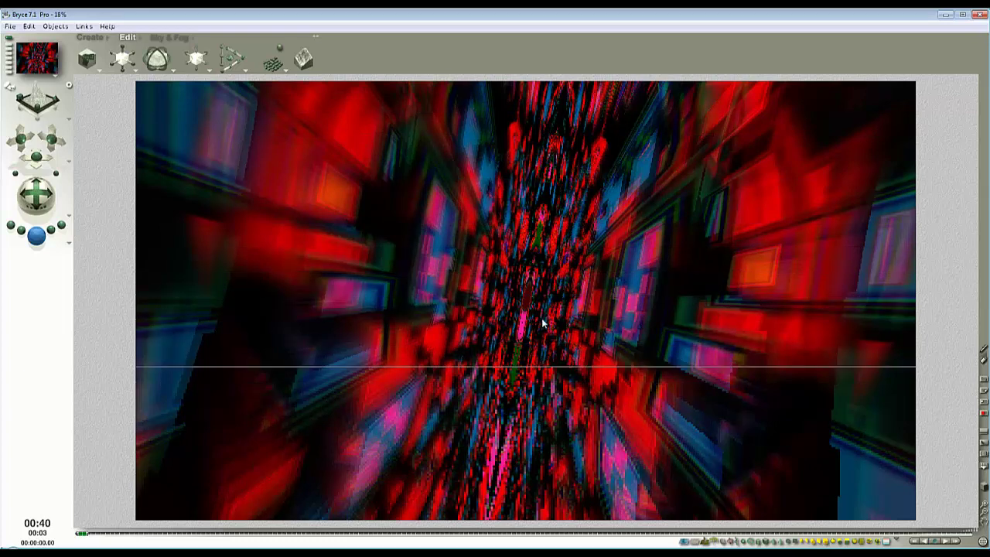
Step: Re-render small areas over the speckled centre and the pink panel at lower right, and resume the full render
{"action": "left_click_drag", "start_coordinate": [542, 243], "coordinate": [599, 328]}
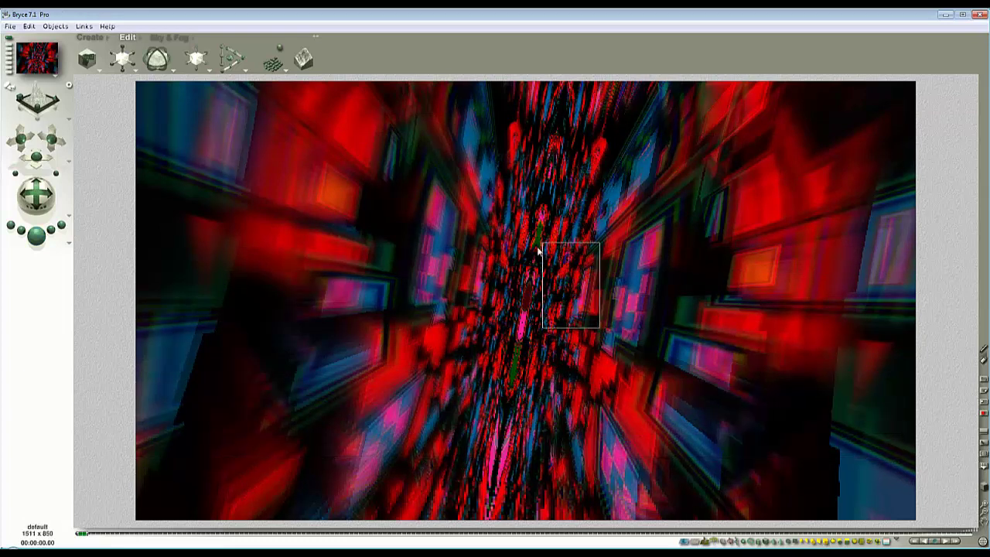
{"action": "left_click", "coordinate": [535, 248]}
{"action": "left_click_drag", "start_coordinate": [550, 384], "coordinate": [435, 258]}
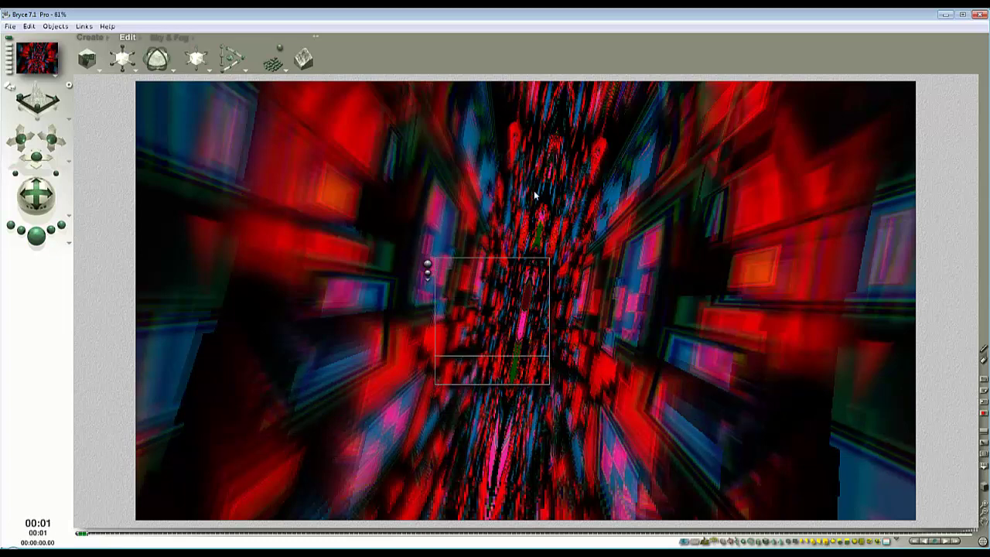
{"action": "left_click_drag", "start_coordinate": [797, 408], "coordinate": [675, 318]}
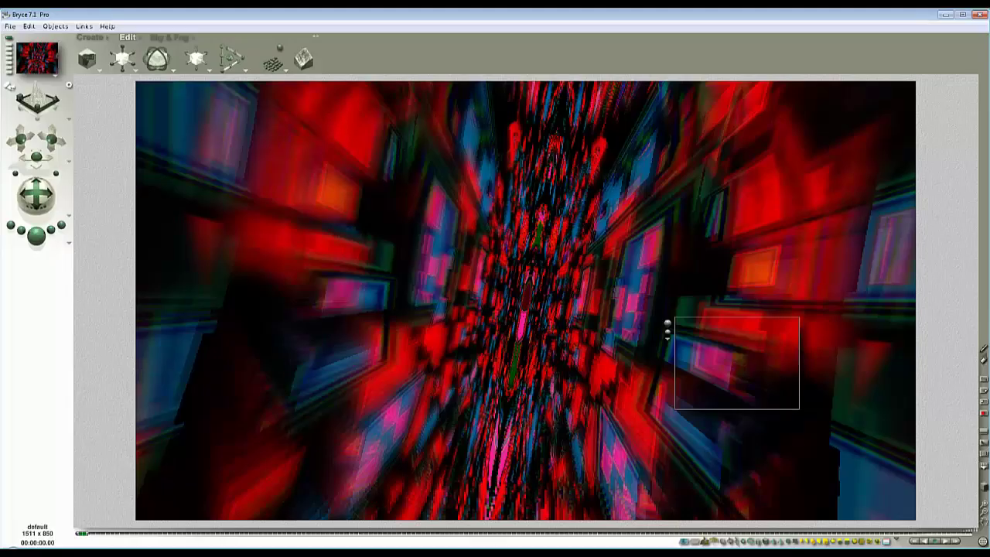
{"action": "left_click", "coordinate": [37, 237]}
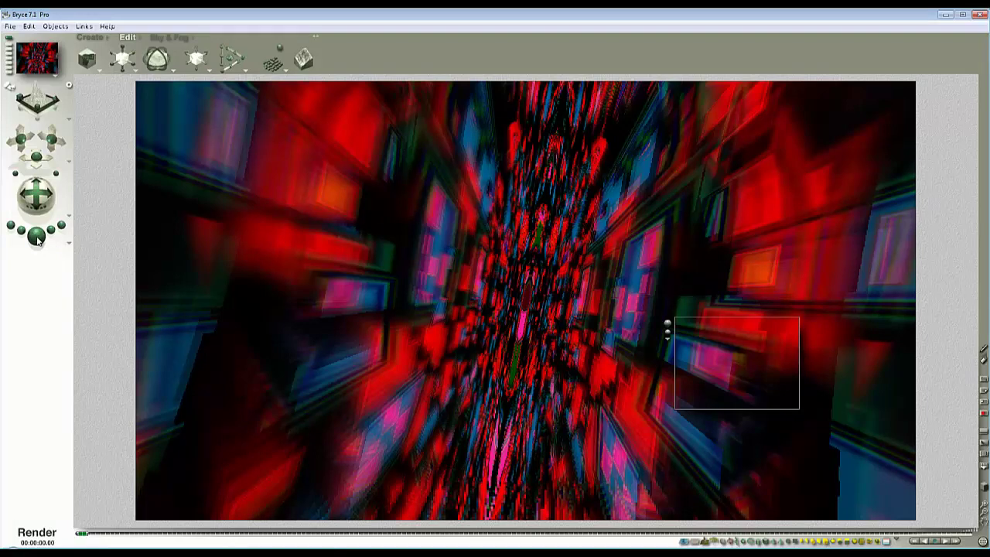